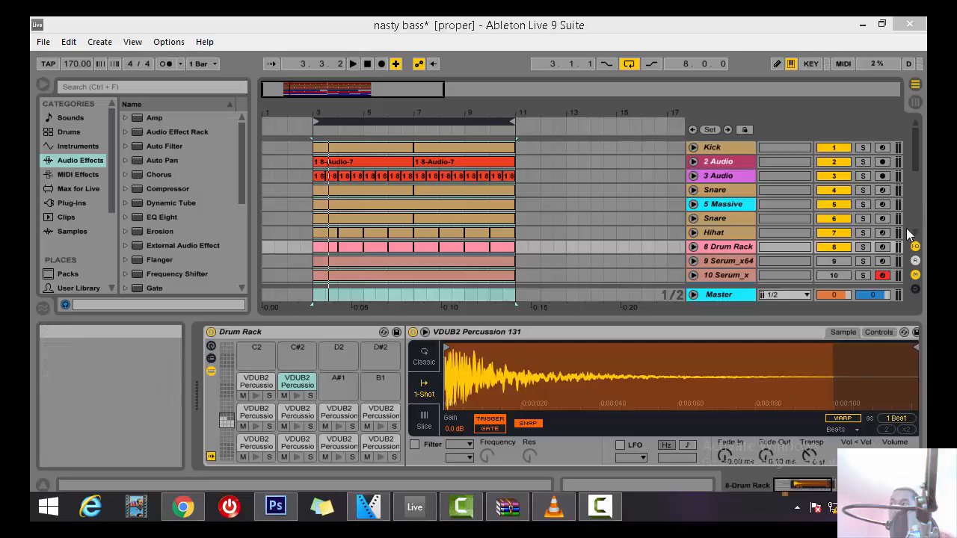
Play the looped eight-bar arrangement to hear the full mix and stop playback
click(738, 294)
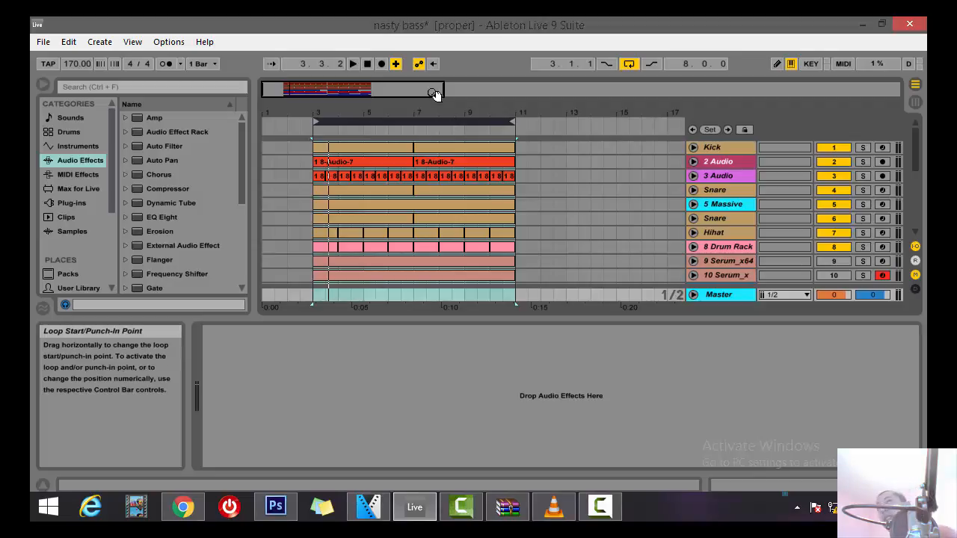
click(352, 65)
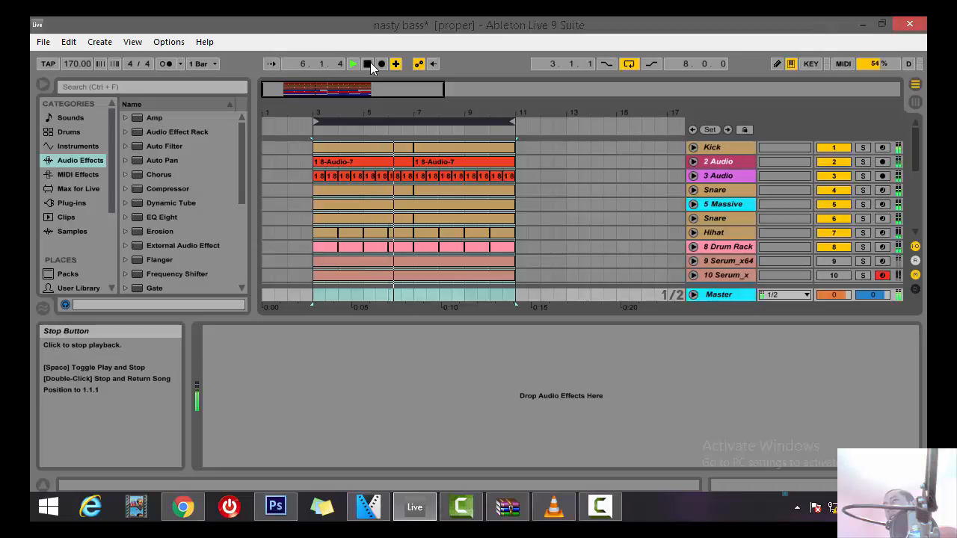
click(370, 64)
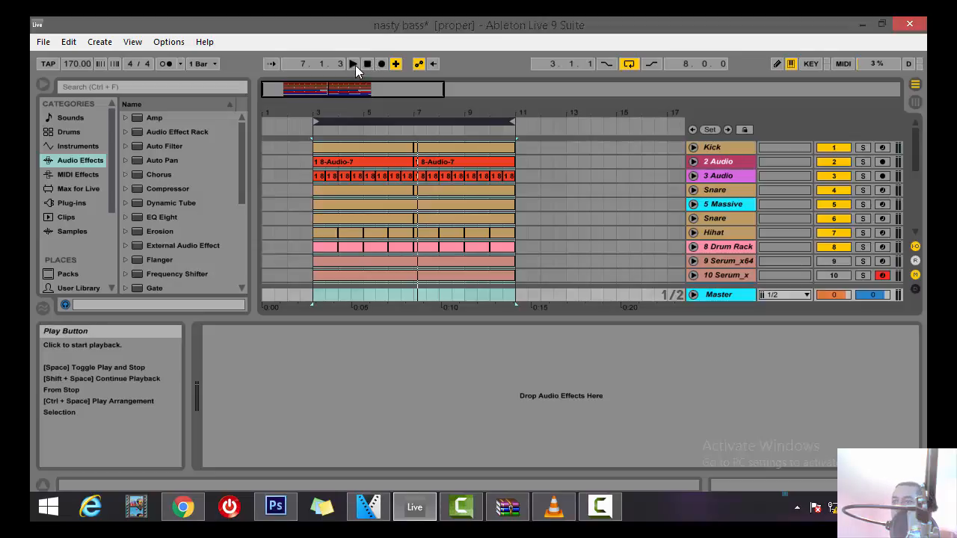
Solo the Hihat track, audition it in the loop and unfold the track to show its volume and pan controls
click(723, 232)
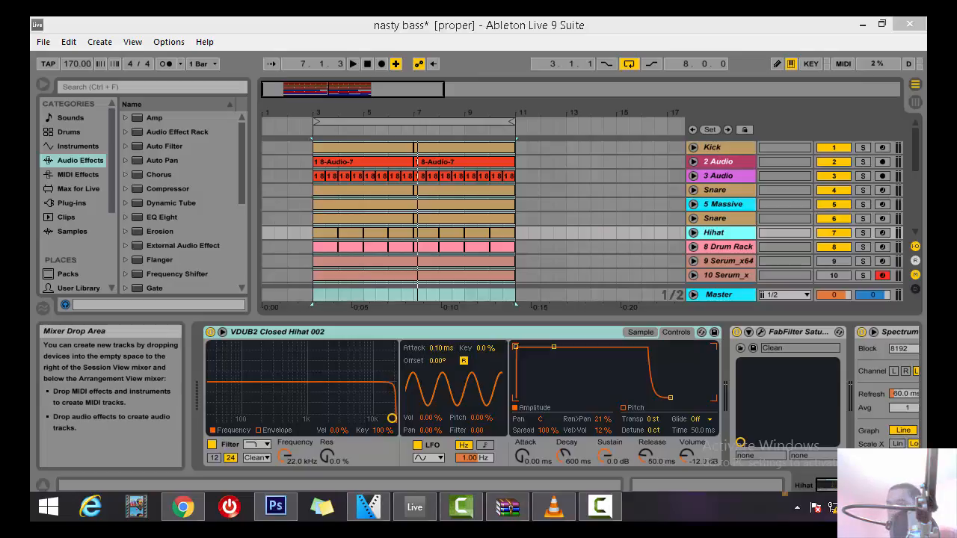
click(399, 122)
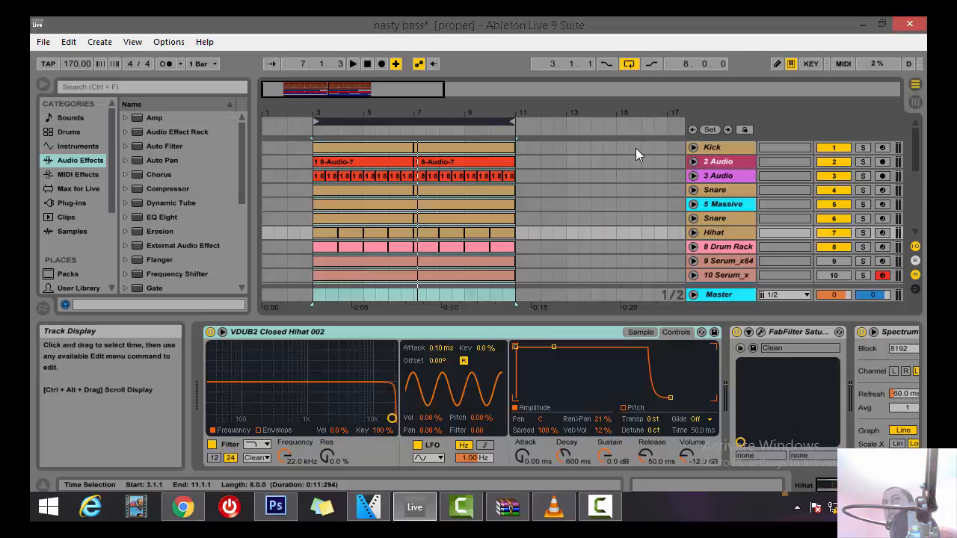
click(731, 232)
click(867, 234)
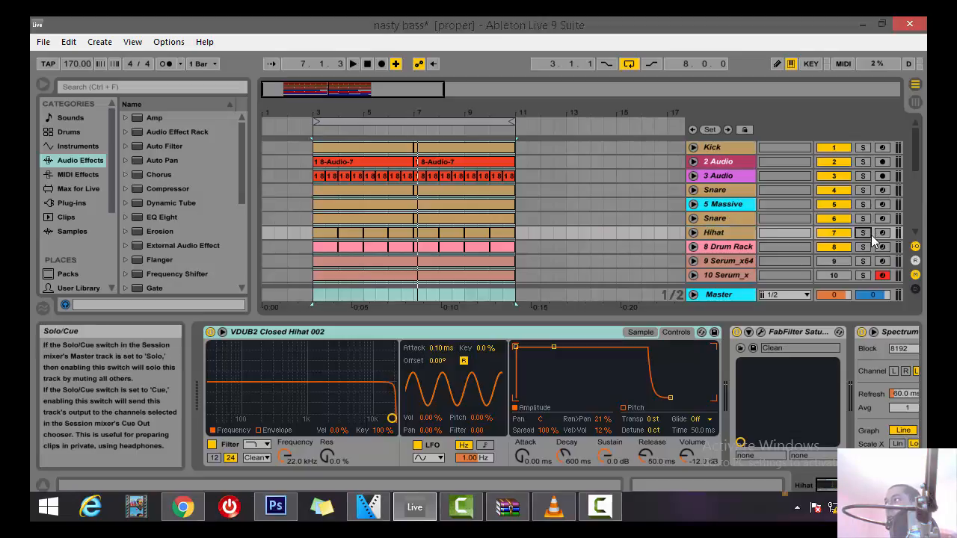
key(space)
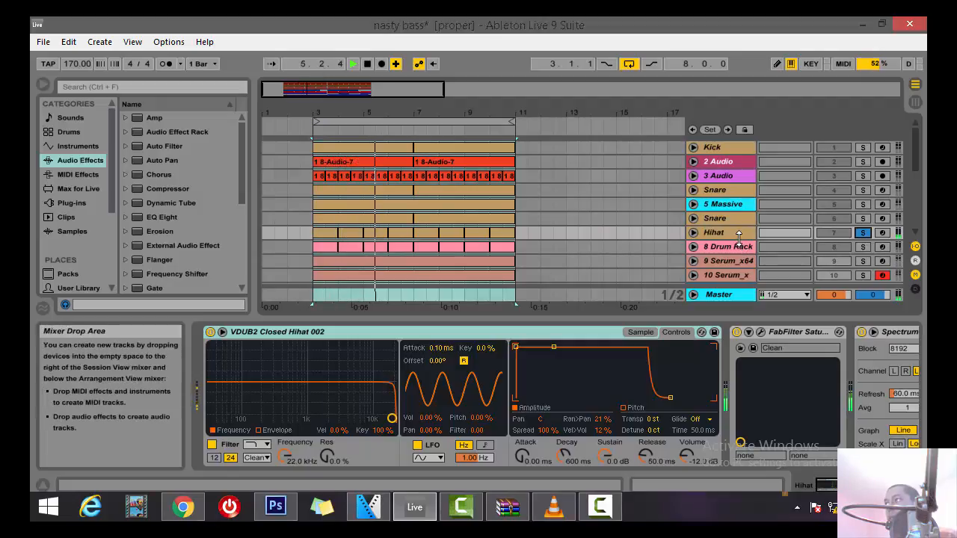
drag(739, 238, 738, 250)
click(869, 247)
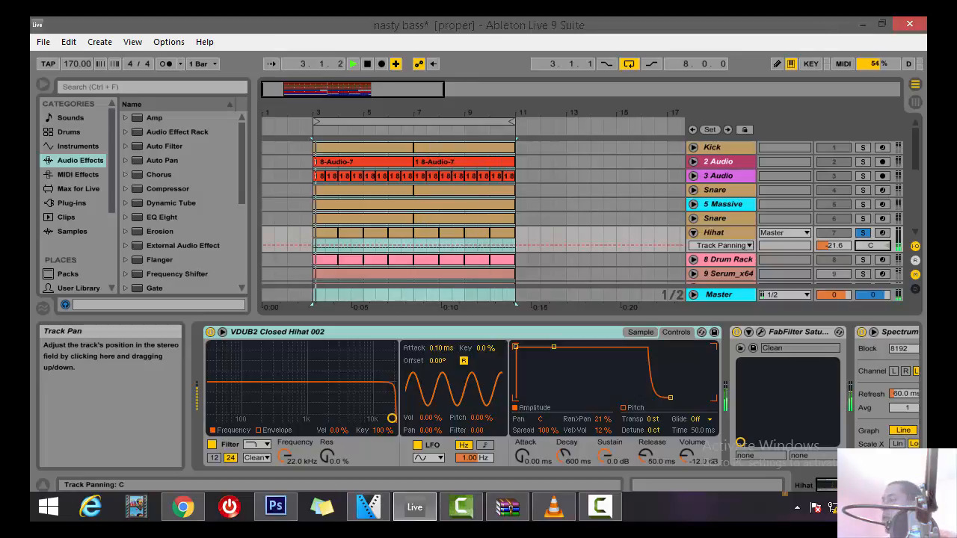
key(space)
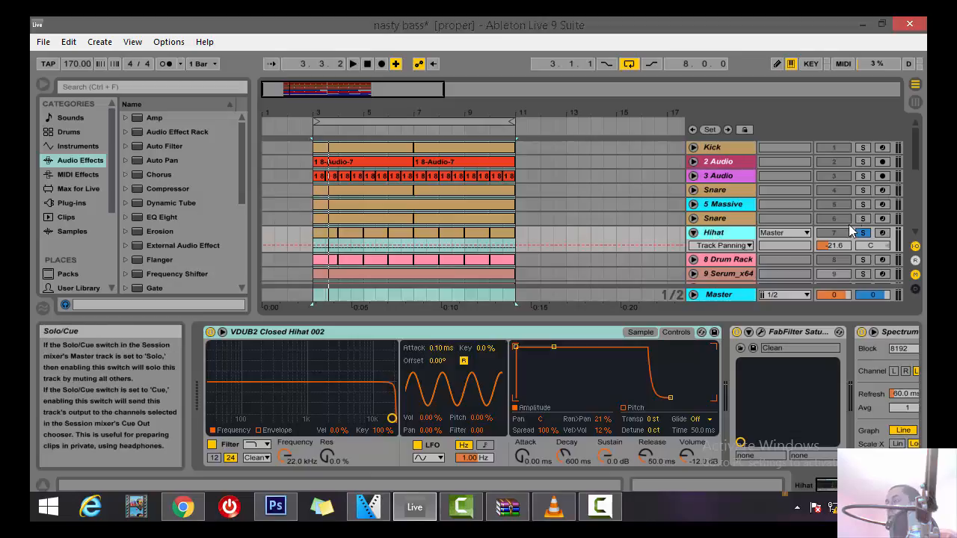
Duplicate the Hihat track and pan the original to 12L and the copy to 12R
right_click(735, 233)
click(771, 196)
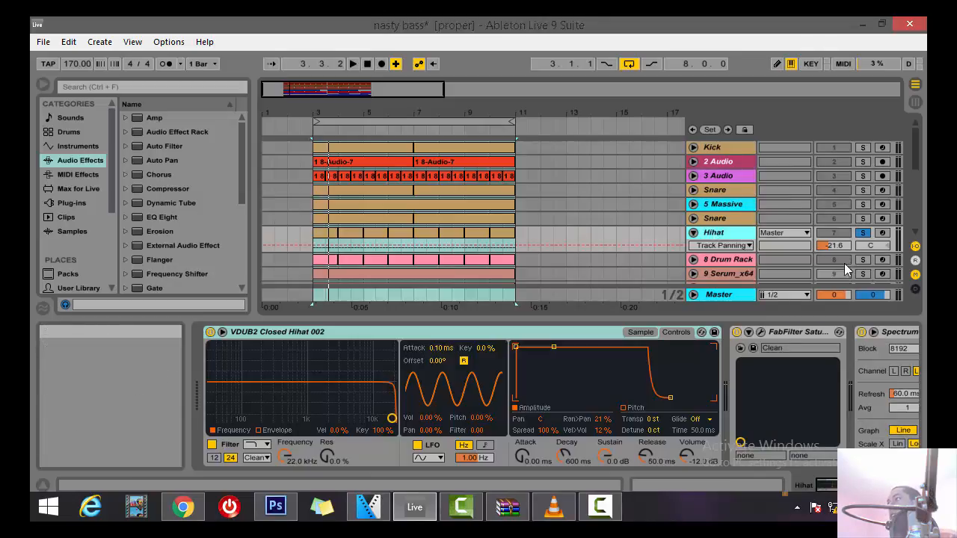
drag(870, 246, 870, 254)
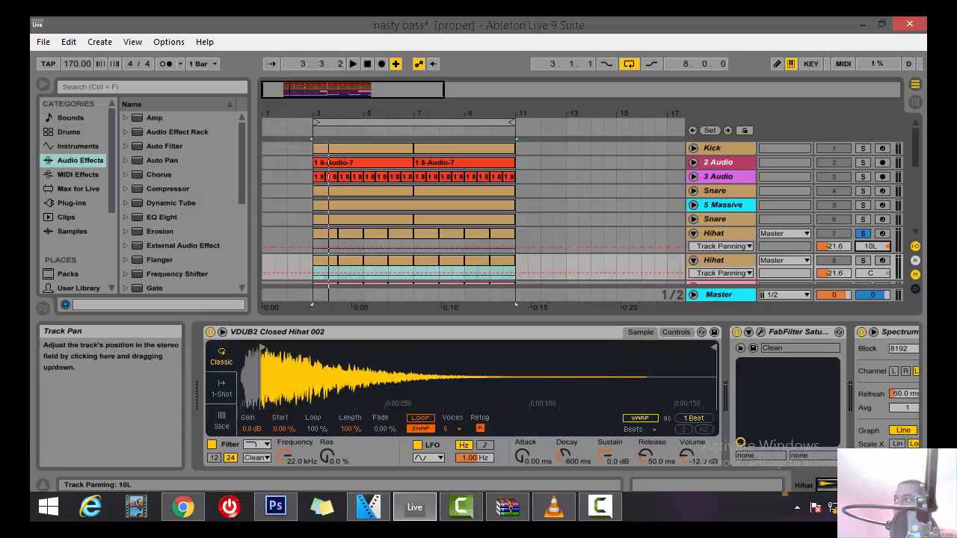
drag(870, 253, 870, 255)
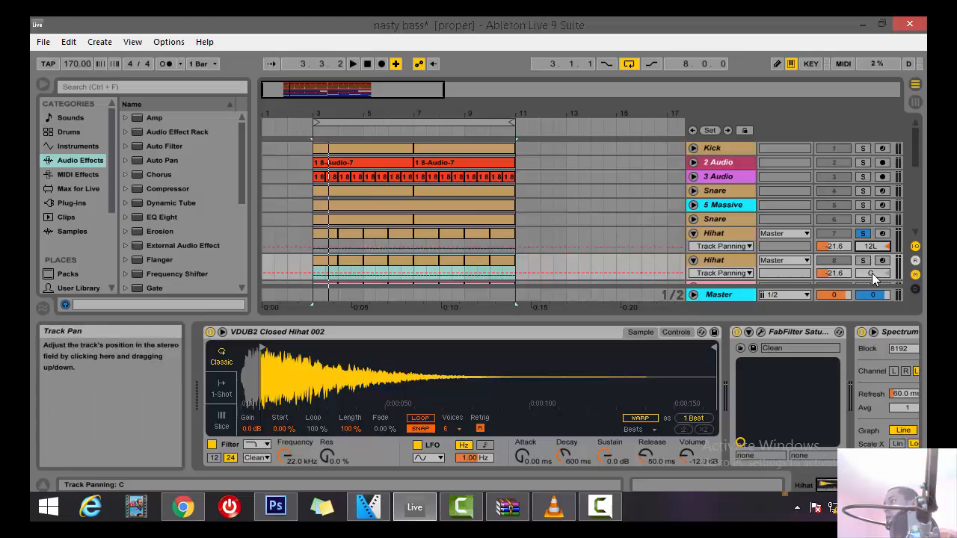
drag(872, 272, 871, 266)
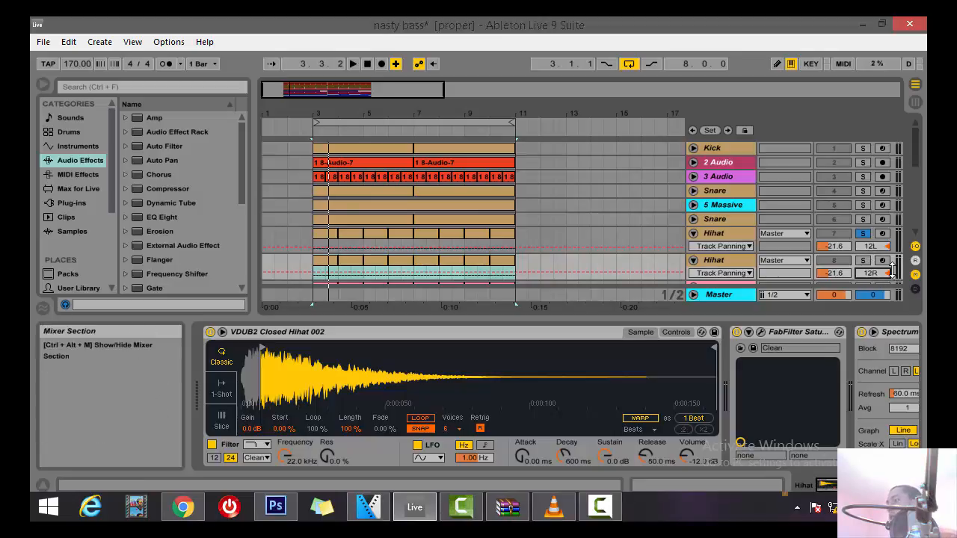
Turn off the solo on the original Hihat track and set both Hihat tracks' volume to -22.6 dB together
click(863, 230)
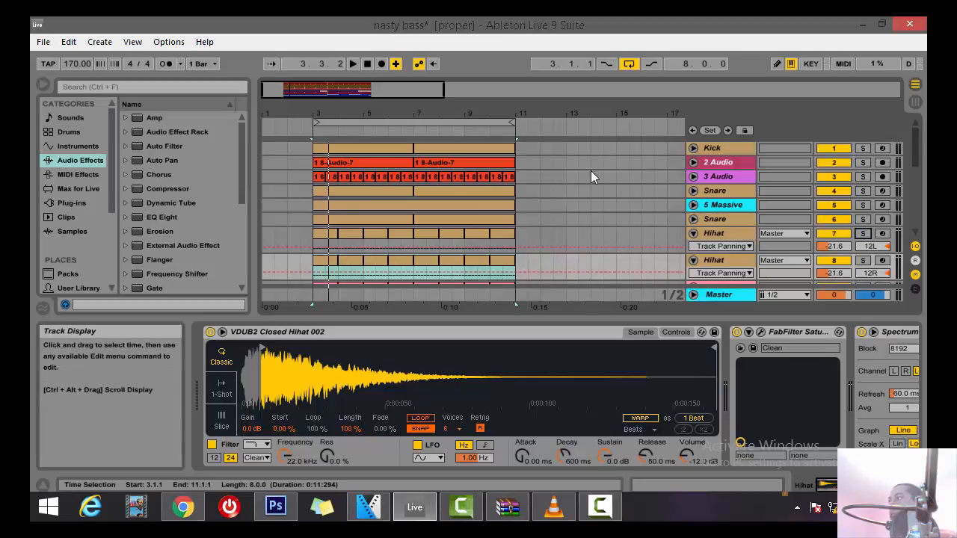
click(724, 230)
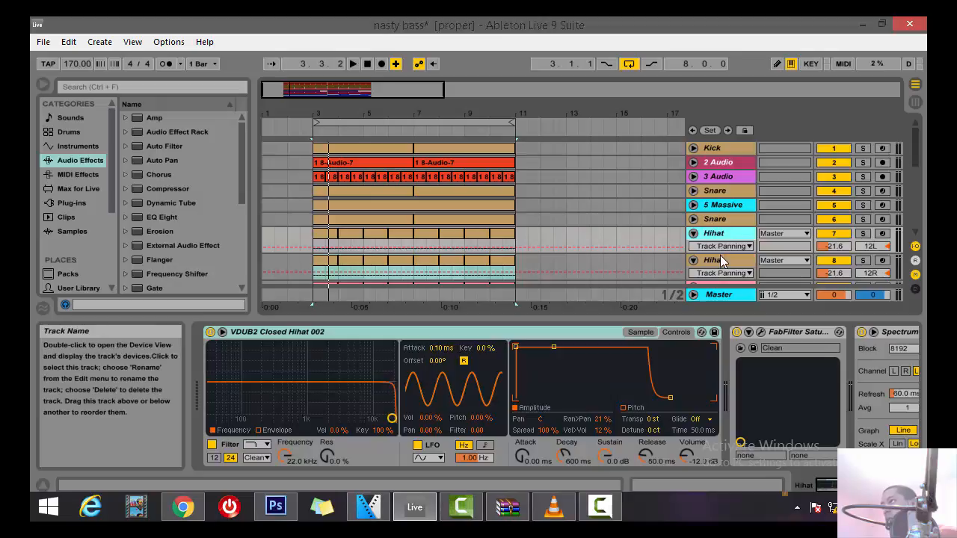
click(720, 256)
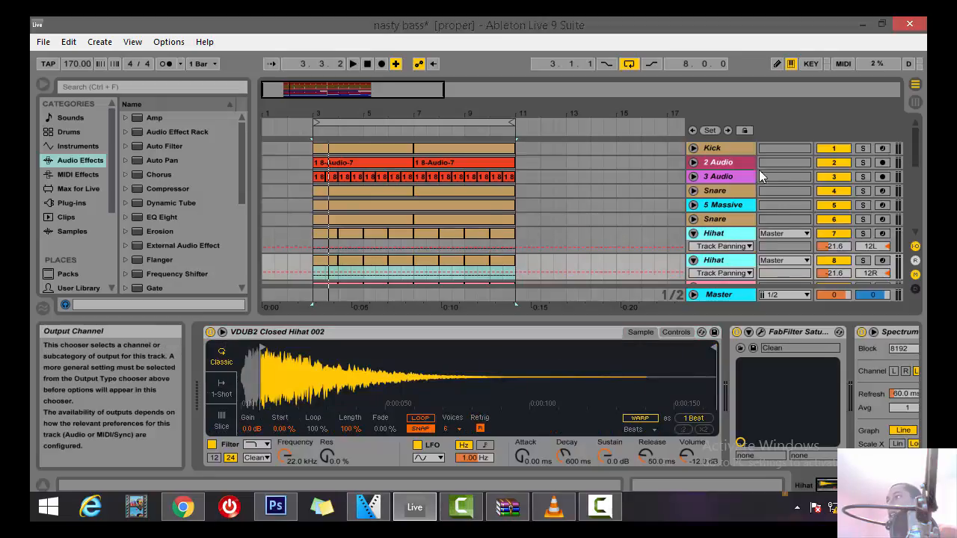
drag(833, 271, 833, 276)
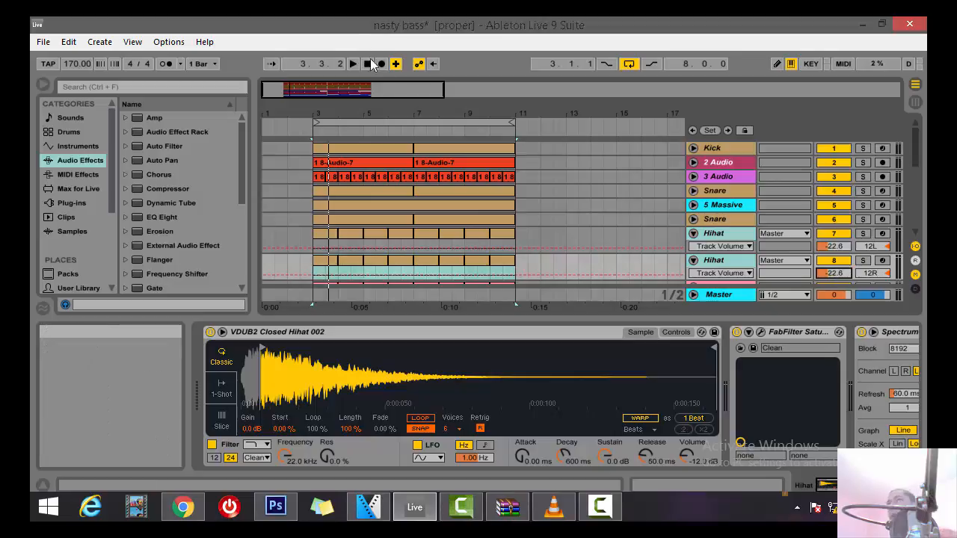
Play the loop with all tracks active to hear the panned hi-hats in the mix, and stop playback
click(381, 122)
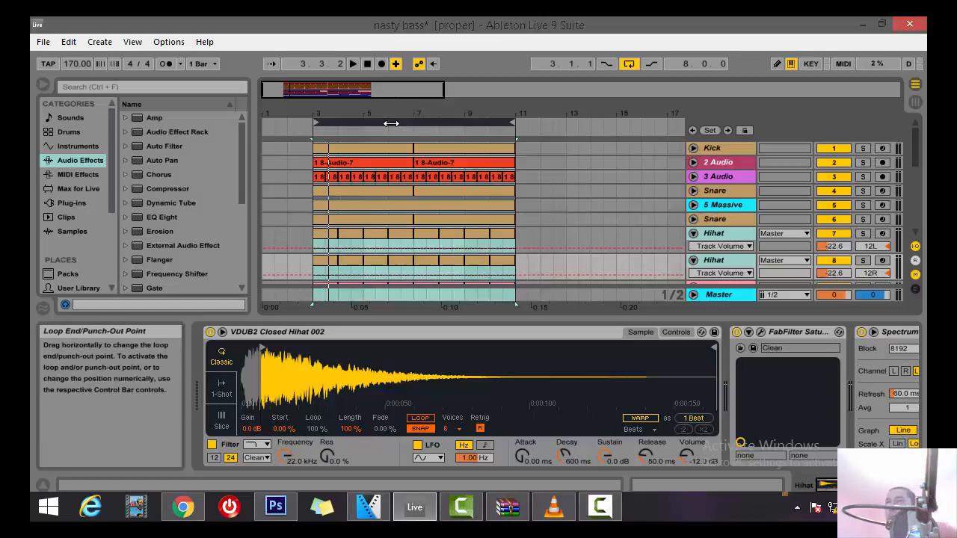
click(354, 64)
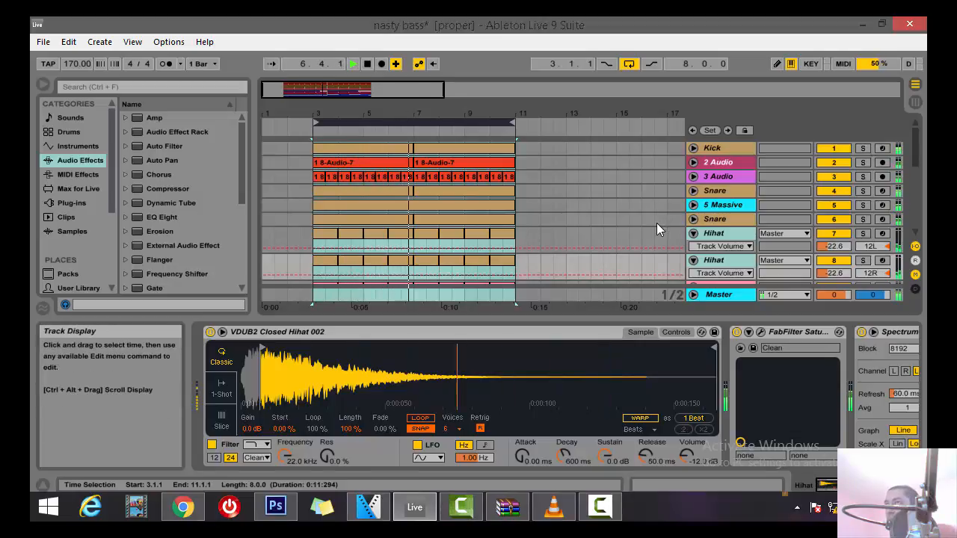
key(space)
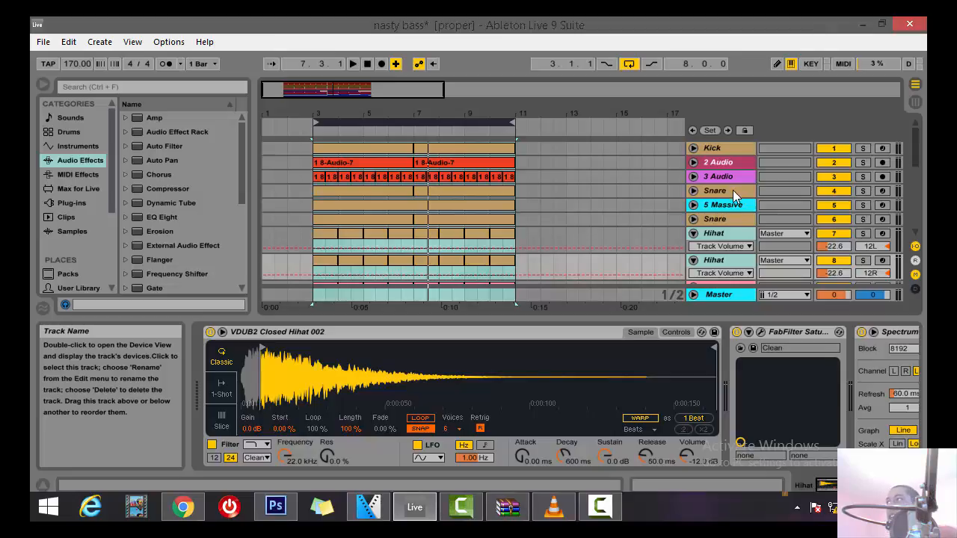
Solo the 5 Massive track, audition it in the loop and turn its solo off
click(733, 219)
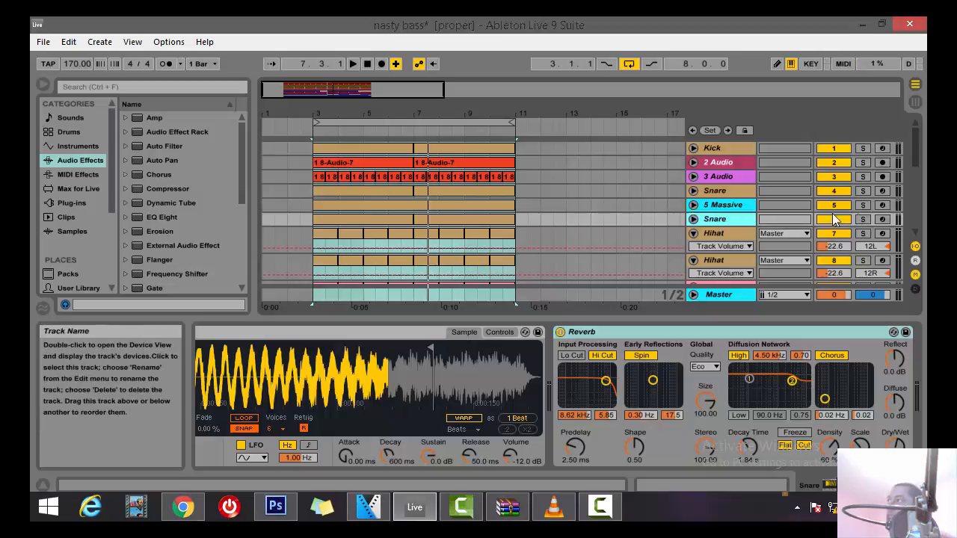
click(866, 221)
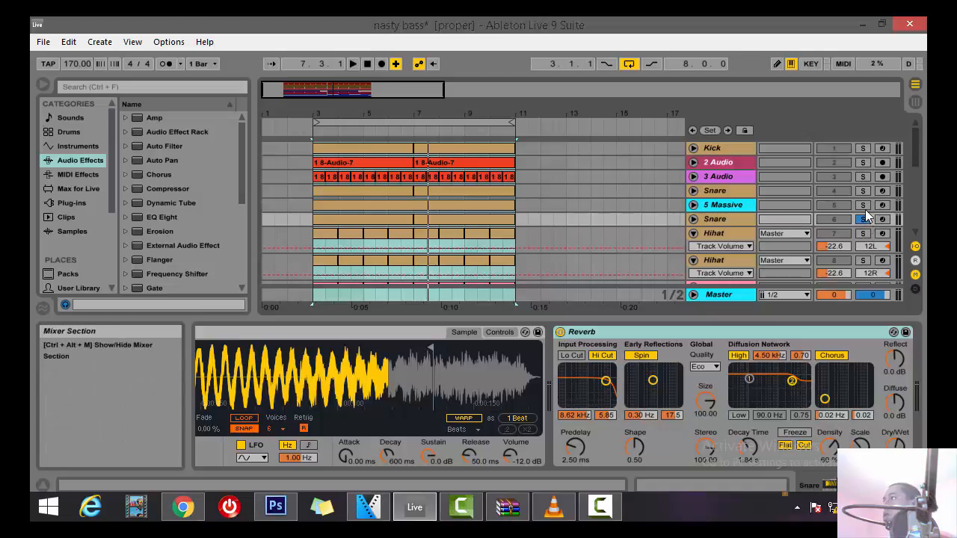
click(862, 204)
click(732, 202)
key(space)
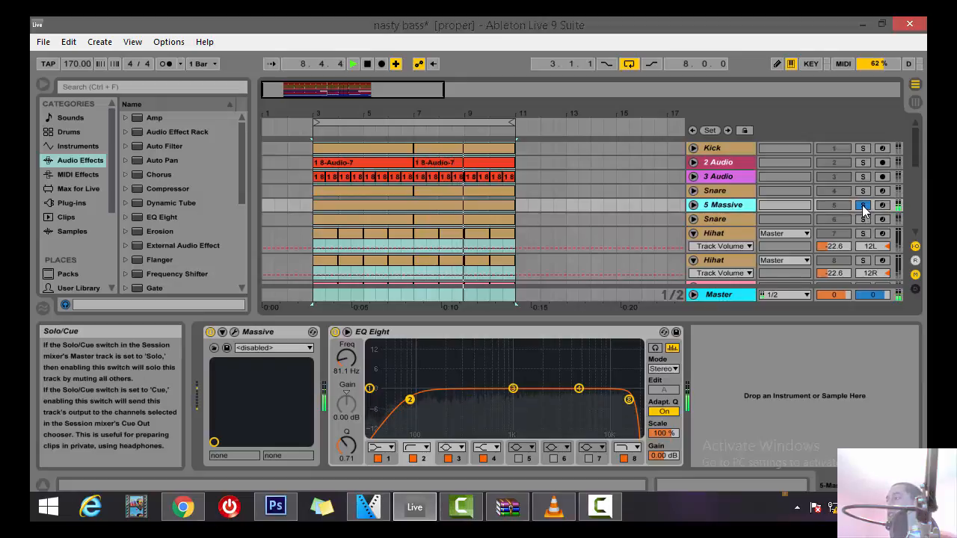
key(space)
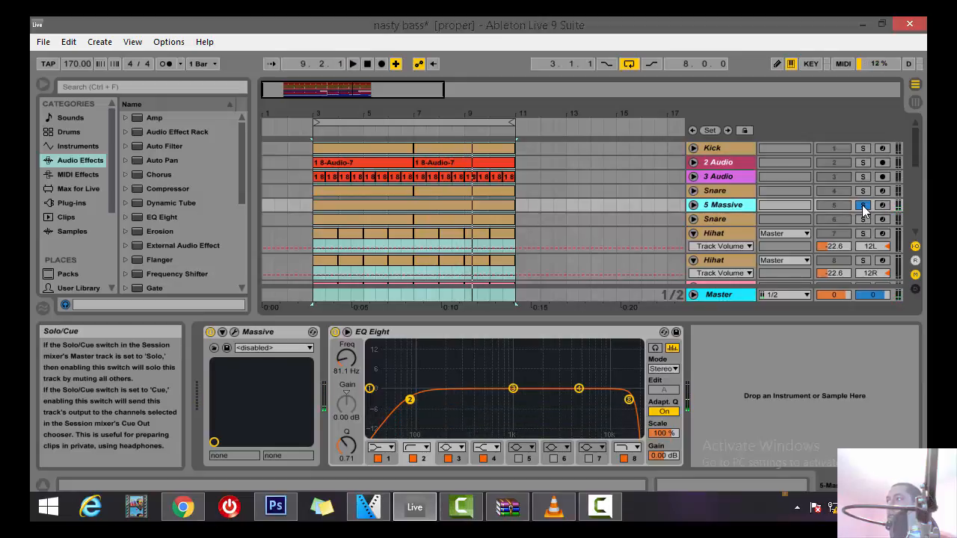
click(862, 205)
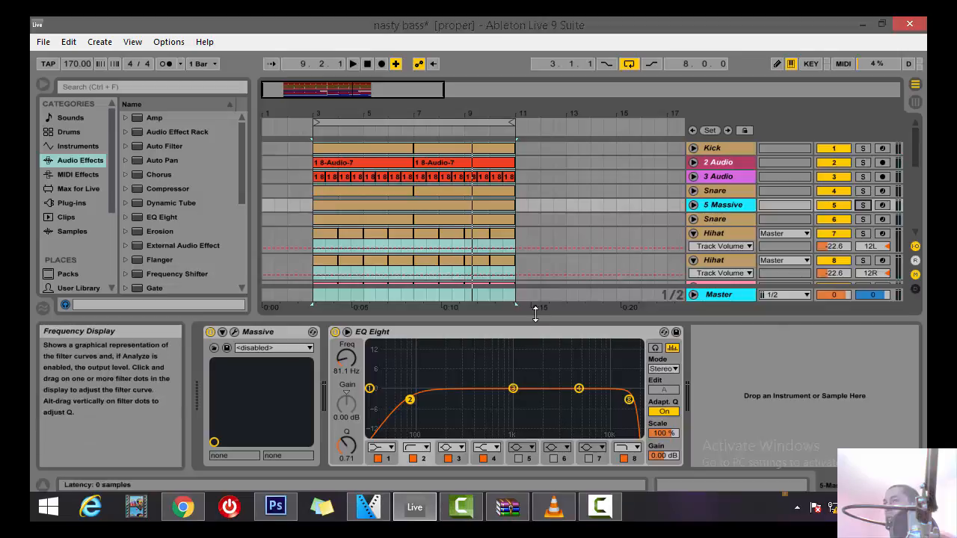
Unfold the 5 Massive track and set its panning to 1R
click(717, 207)
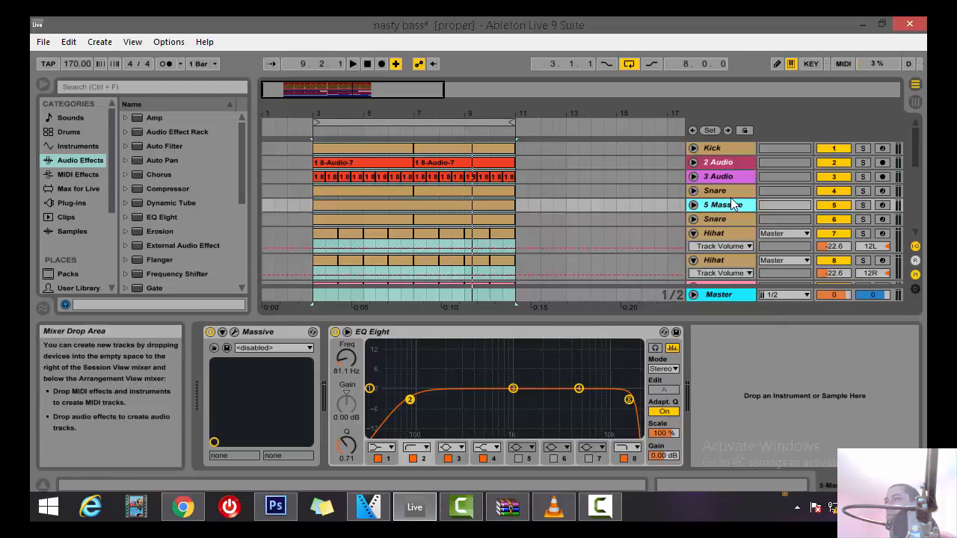
drag(730, 213, 728, 222)
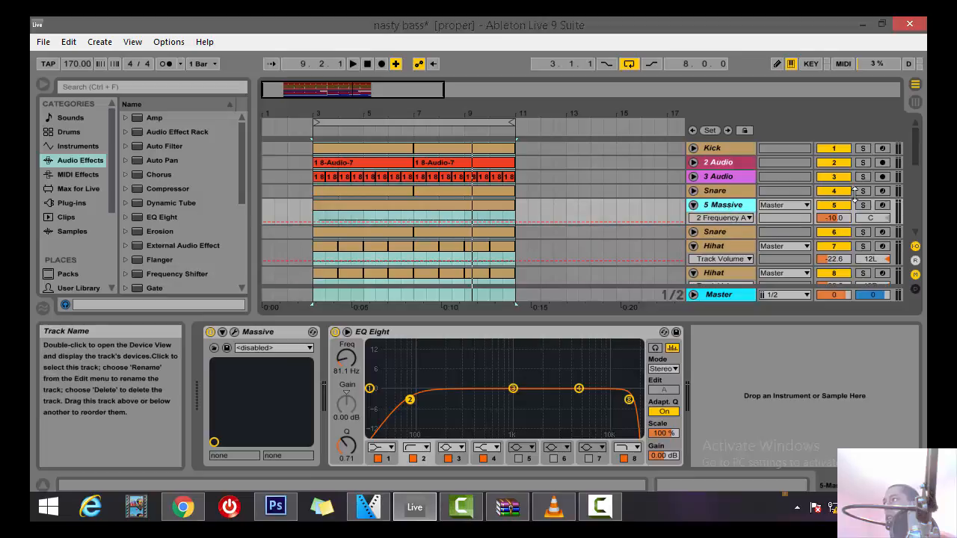
drag(880, 219, 881, 217)
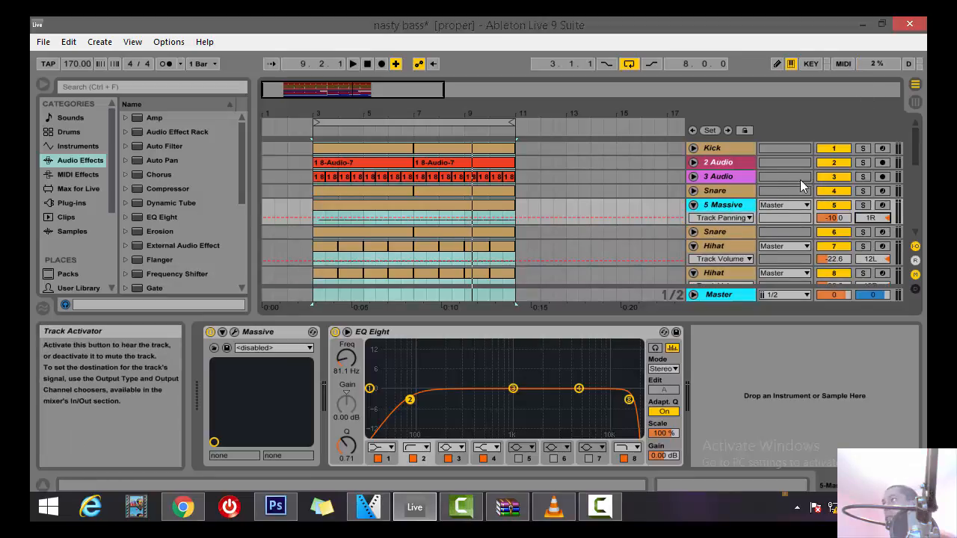
Solo the 3 Audio track to audition it in the loop, turn its solo off and stop playback
click(737, 190)
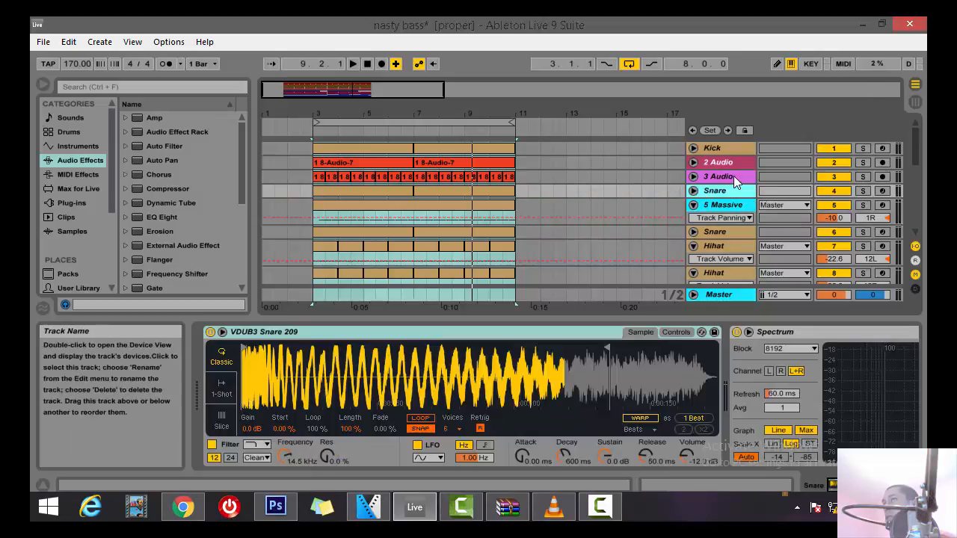
click(734, 176)
click(864, 176)
key(space)
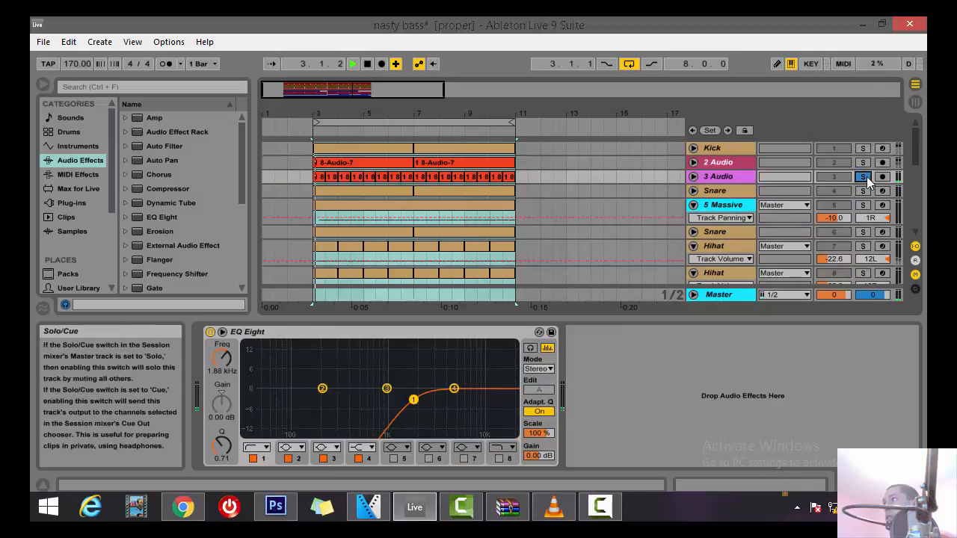
click(867, 176)
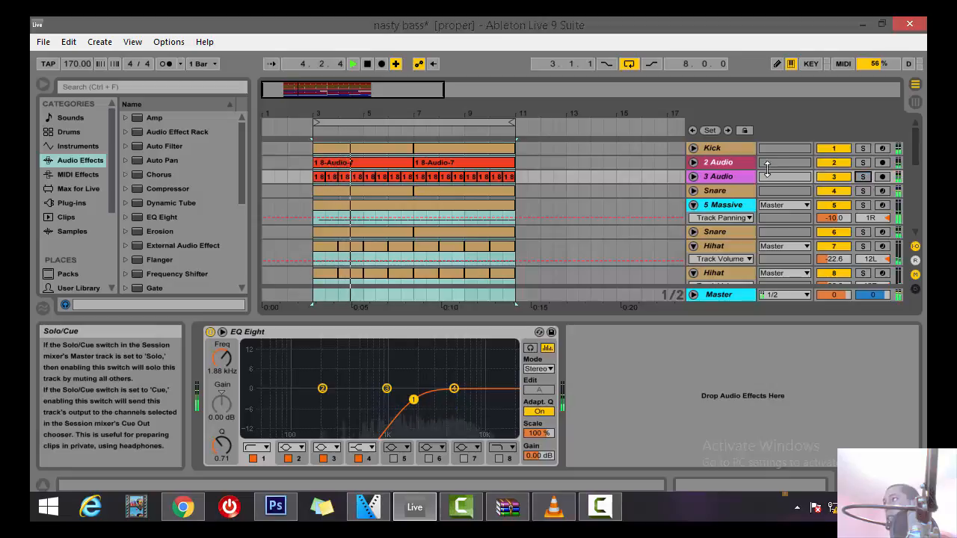
scroll(744, 206, down, 5)
key(space)
scroll(744, 211, up, 3)
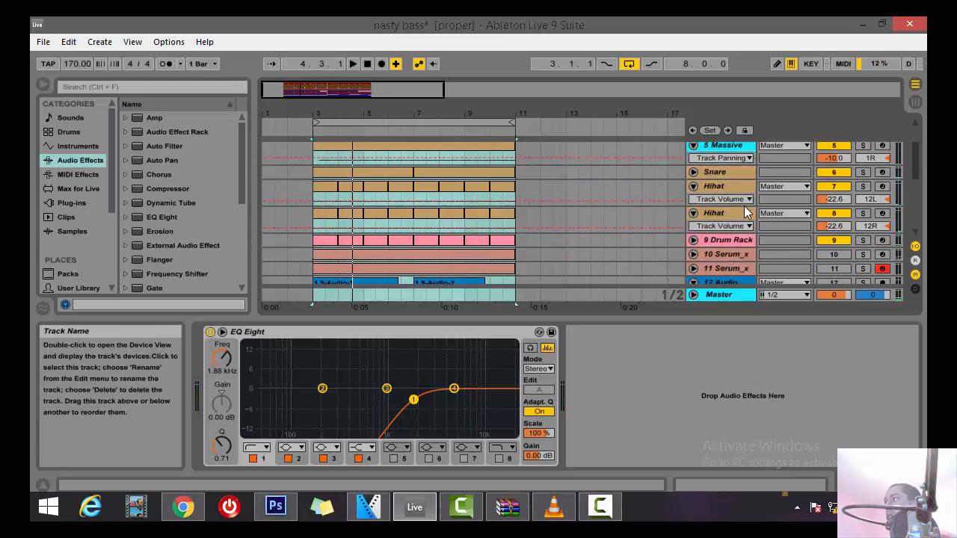
scroll(744, 211, down, 2)
scroll(744, 212, up, 3)
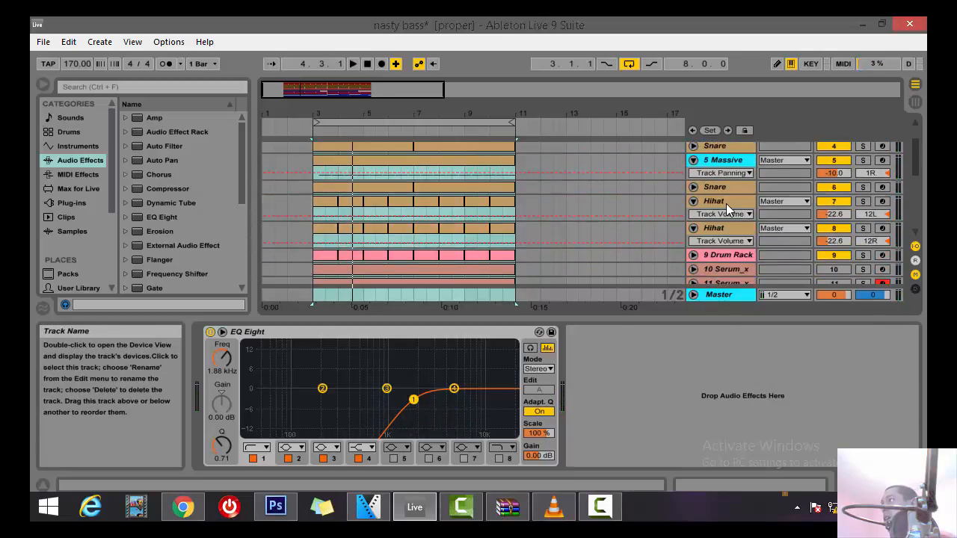
click(726, 204)
click(746, 188)
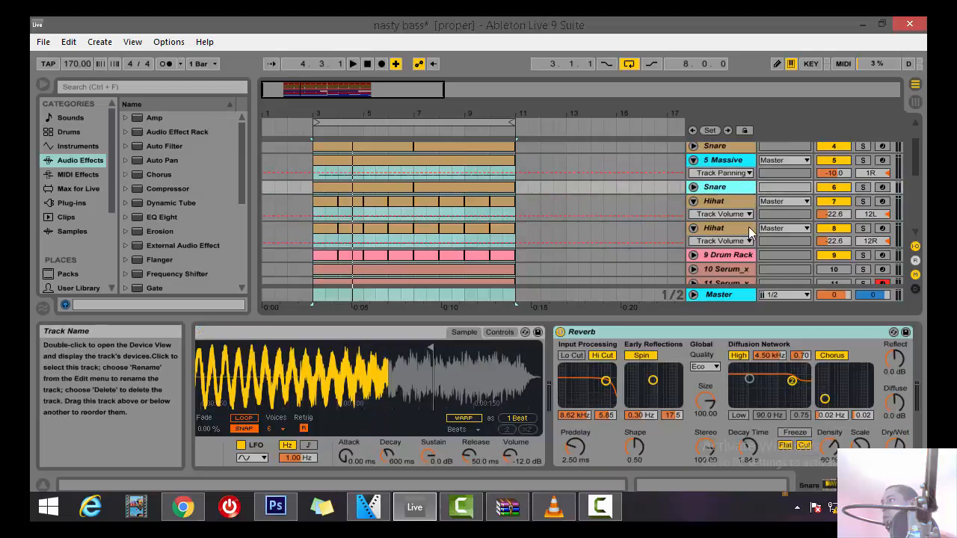
scroll(748, 222, down, 2)
scroll(715, 170, up, 2)
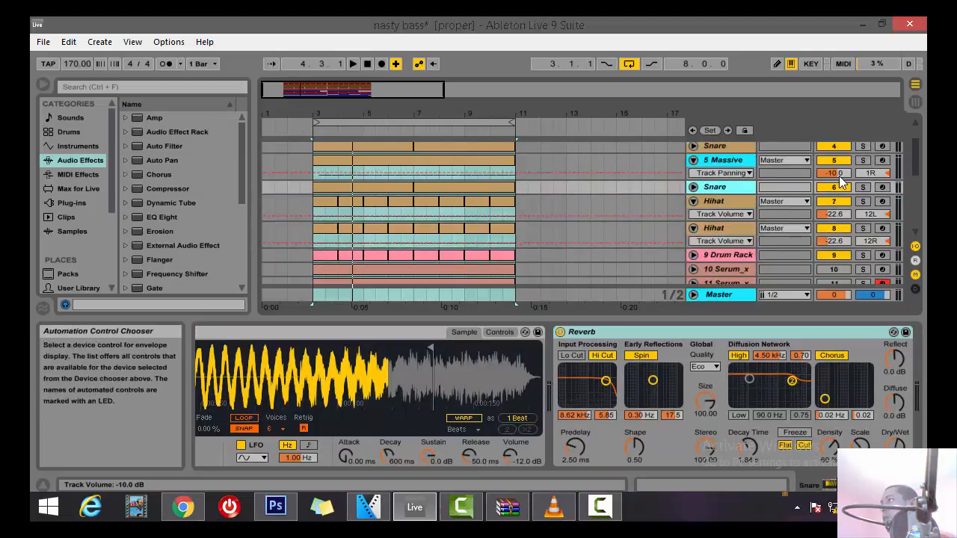
Solo the Snare track 6 to audition it in the loop, turn its solo off and stop playback
click(864, 187)
key(space)
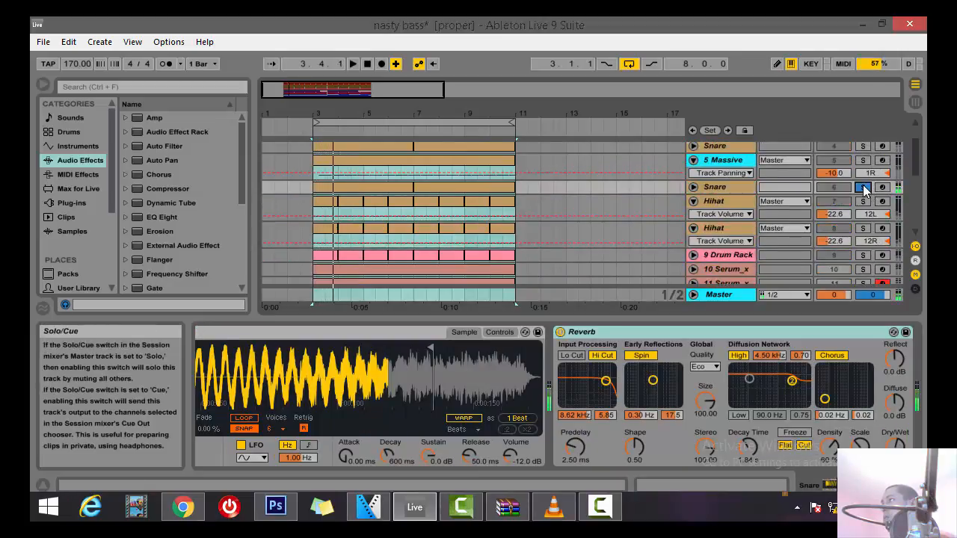
click(863, 187)
Solo the 9 Drum Rack track, play it in the loop and open its devices
scroll(736, 210, down, 3)
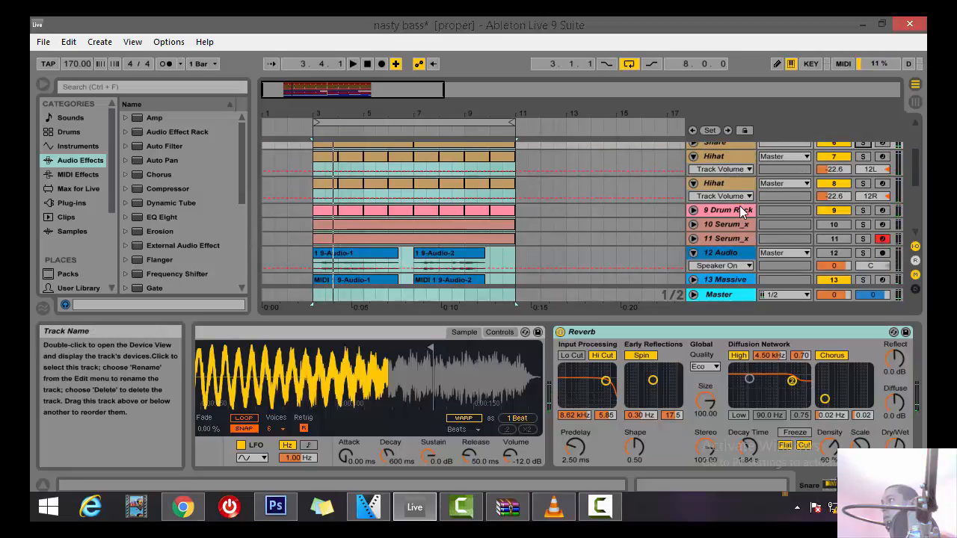
click(862, 210)
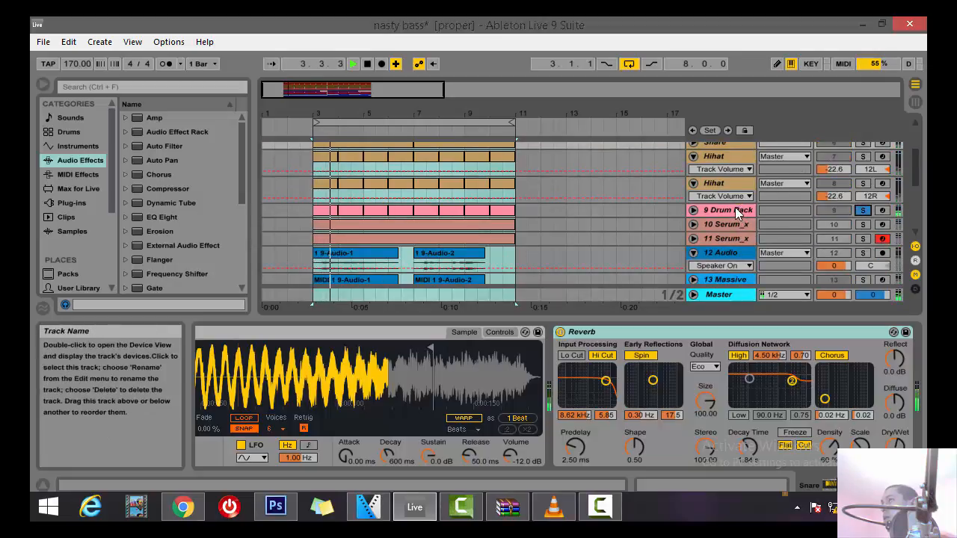
click(736, 212)
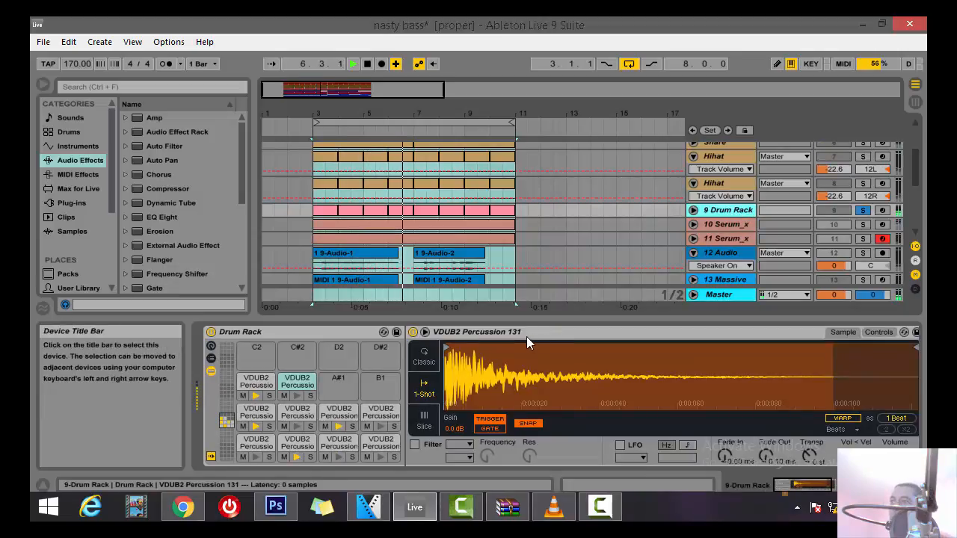
Set the random pan amount of the VDUB2 Percussion 120 sample in the Drum Rack to 23%
click(810, 486)
click(804, 486)
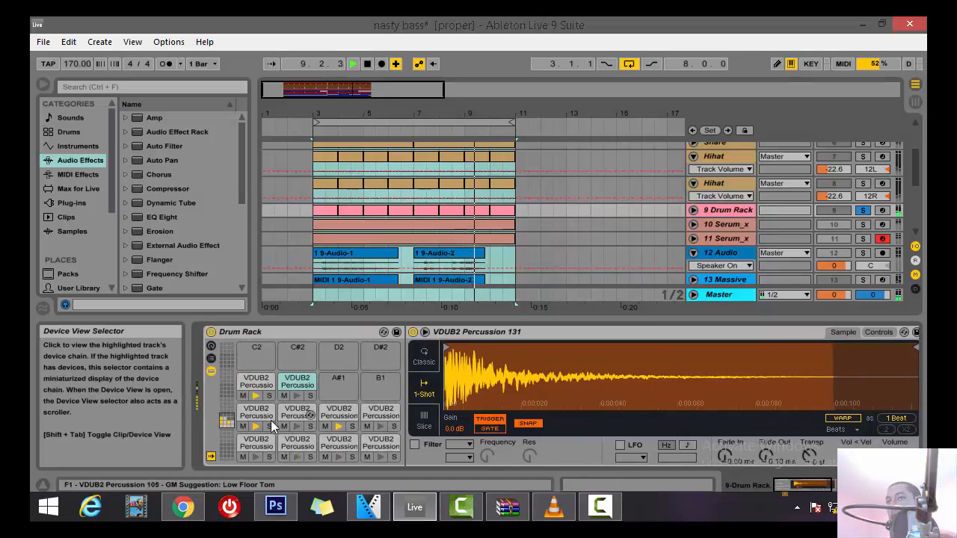
click(831, 486)
click(835, 485)
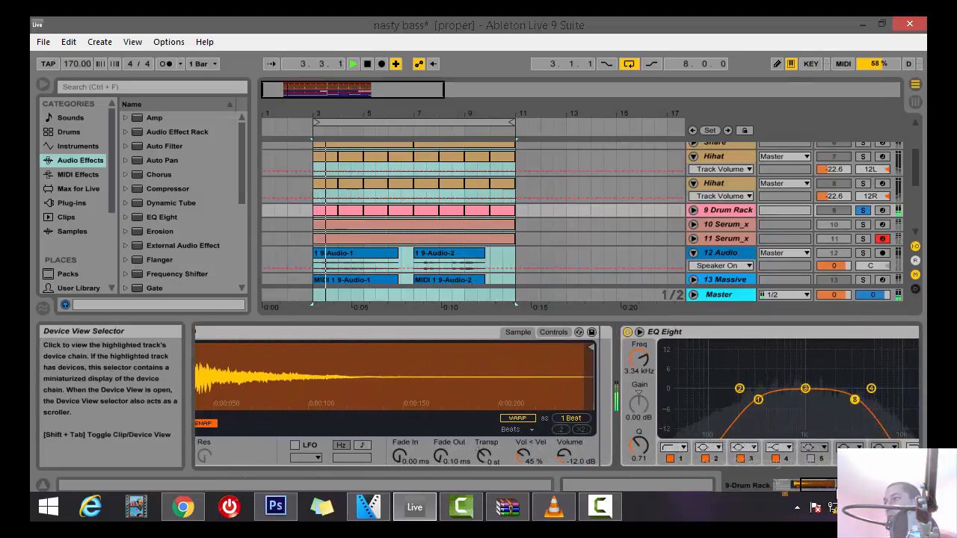
click(553, 332)
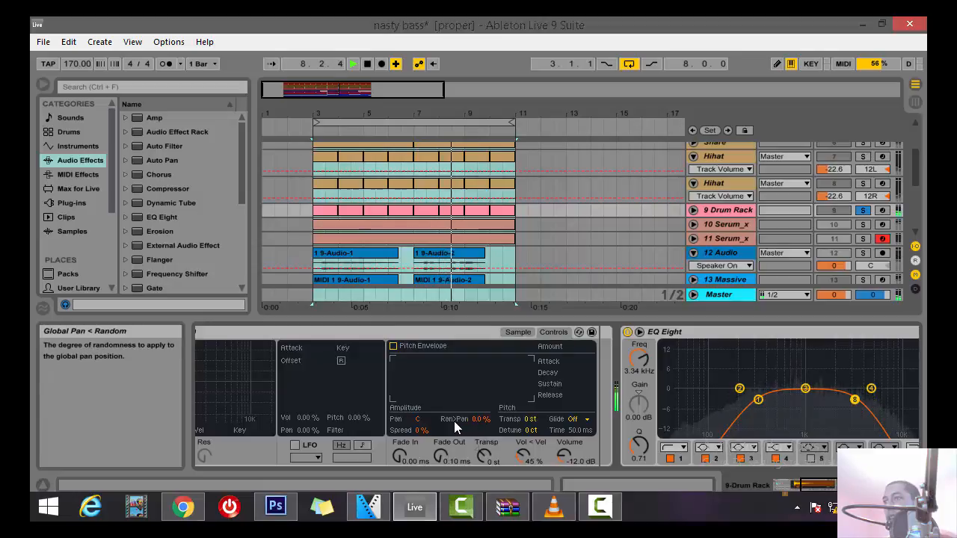
drag(481, 419, 477, 396)
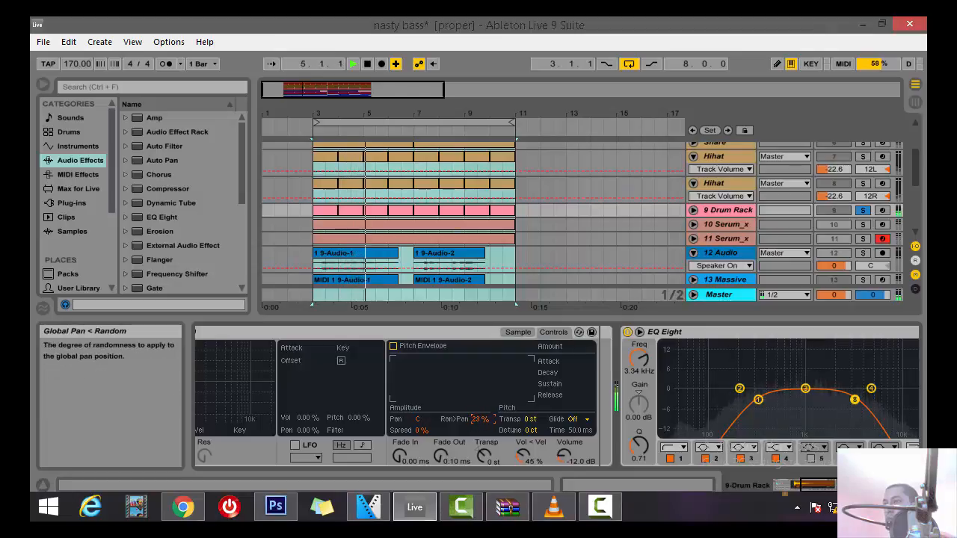
Set the random pan amount of the VDUB2 Percussion 131 pad to 22%
click(814, 487)
click(813, 487)
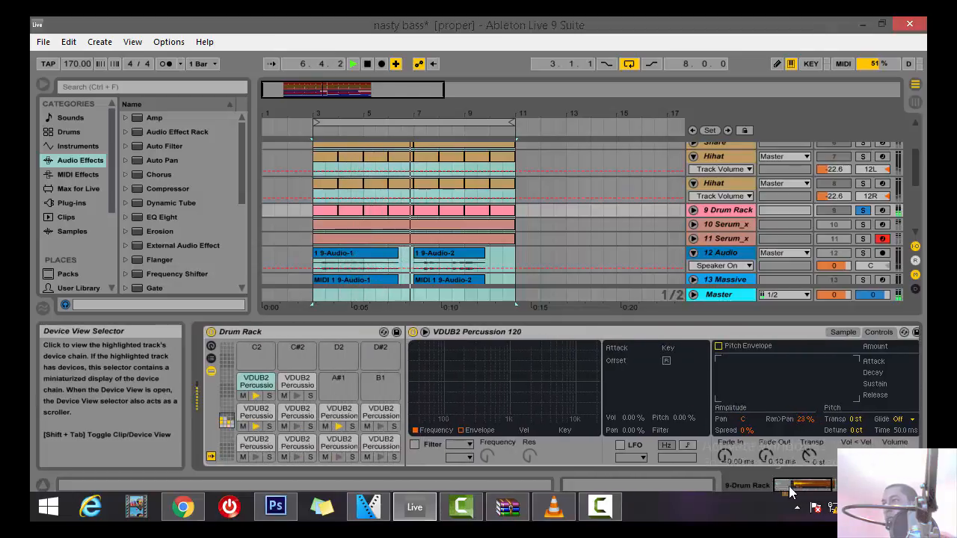
click(297, 388)
mouse_move(794, 418)
mouse_down()
mouse_move(794, 395)
mouse_move(794, 404)
mouse_up()
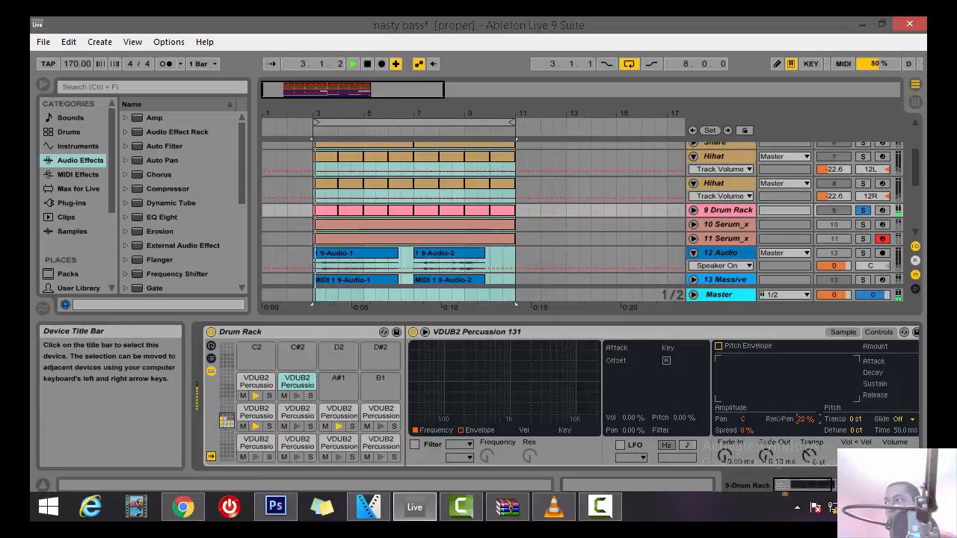
Set the random pan amount of the VDUB2 Percussion 112 pad to 20%
click(256, 411)
click(885, 332)
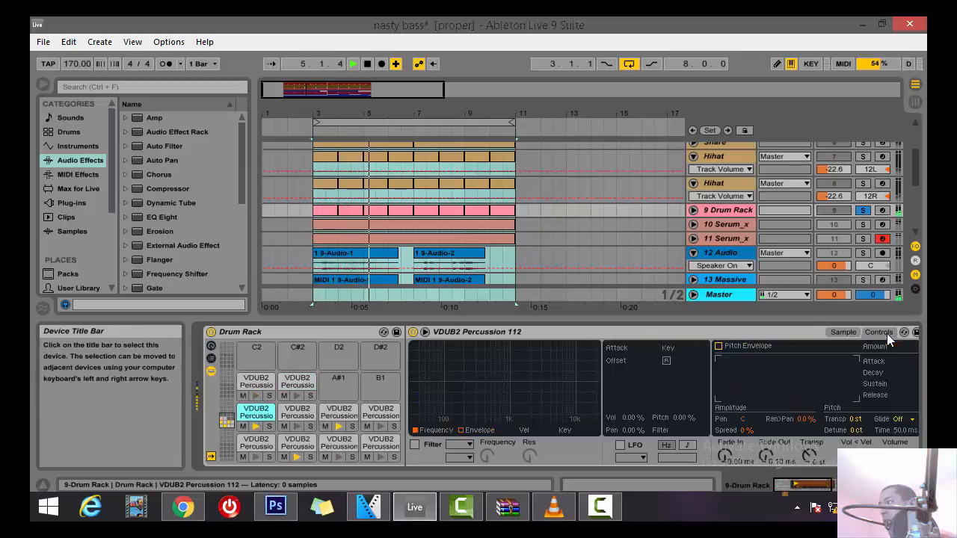
drag(805, 420, 805, 415)
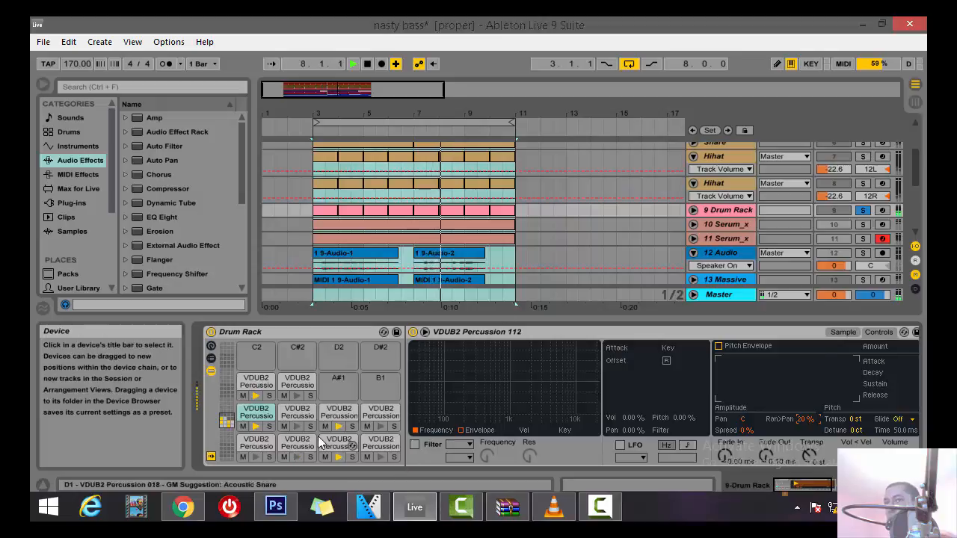
Set the random pan amount of the VDUB2 Percussion 105 pad to 19%, and turn off the Drum Rack track's solo
click(297, 412)
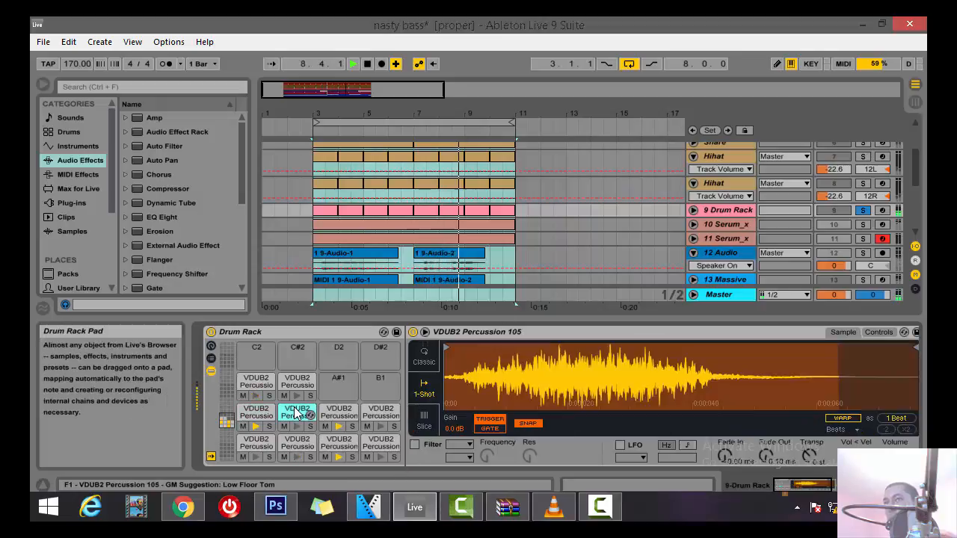
click(876, 327)
click(880, 331)
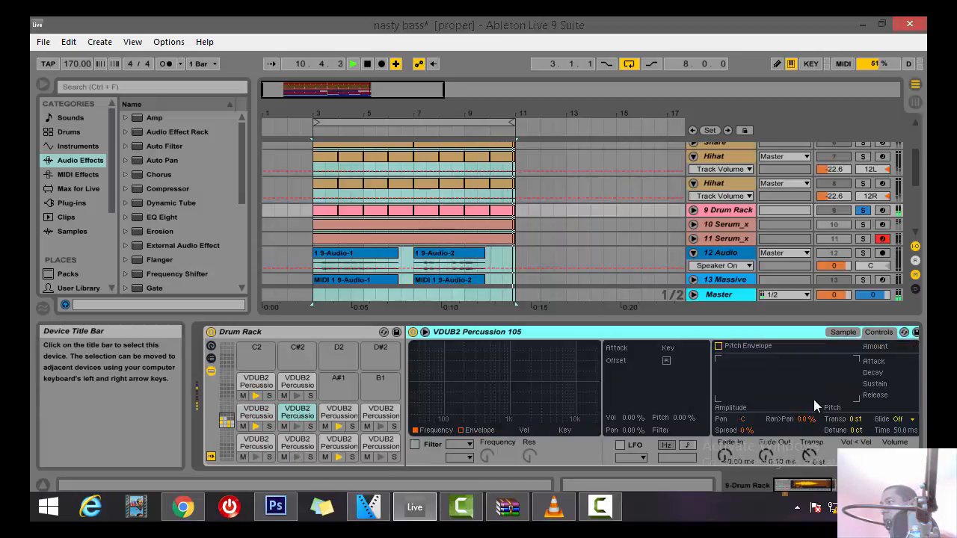
drag(807, 419, 807, 420)
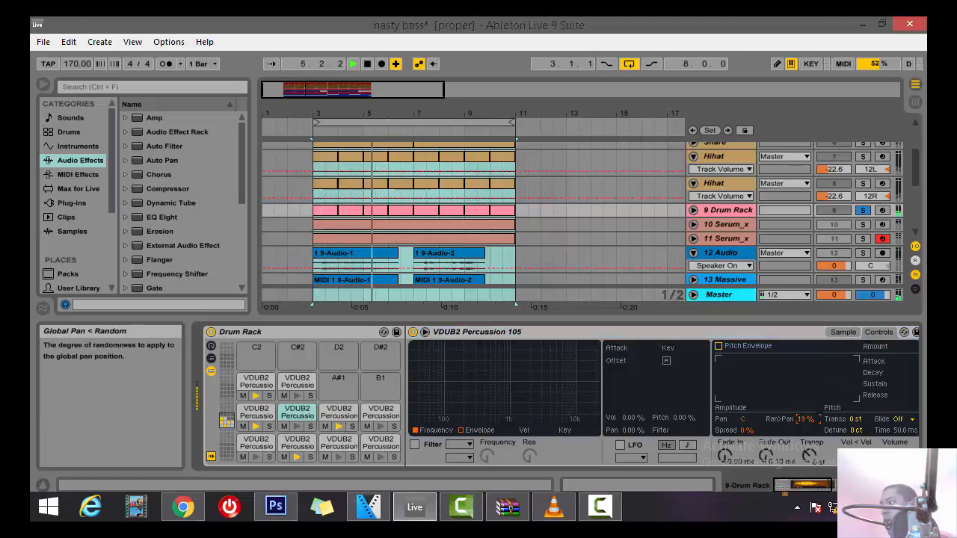
click(862, 211)
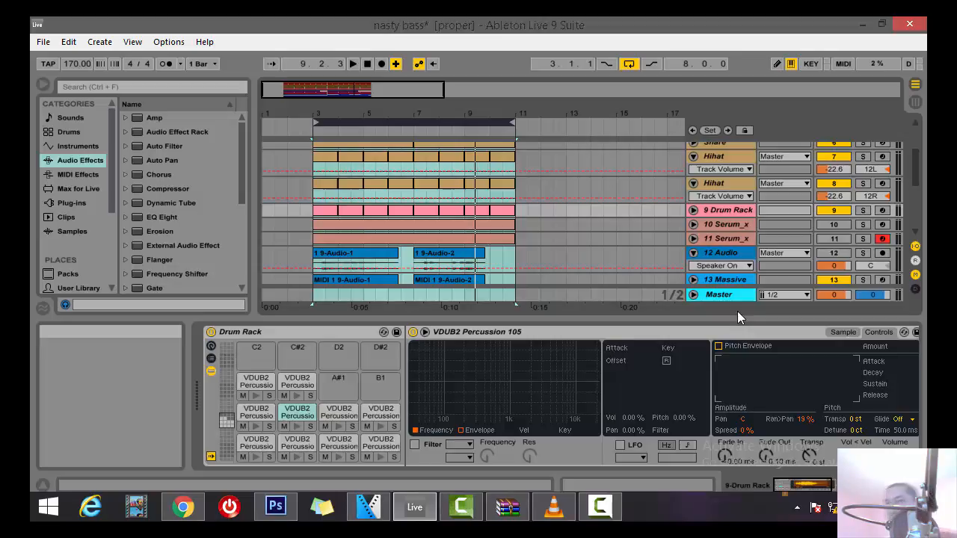
Set the random pan amount to 18% for the VDUB2 Percussion 077 pad and 8.6% for the VDUB2 Percussion 051 pad
click(332, 414)
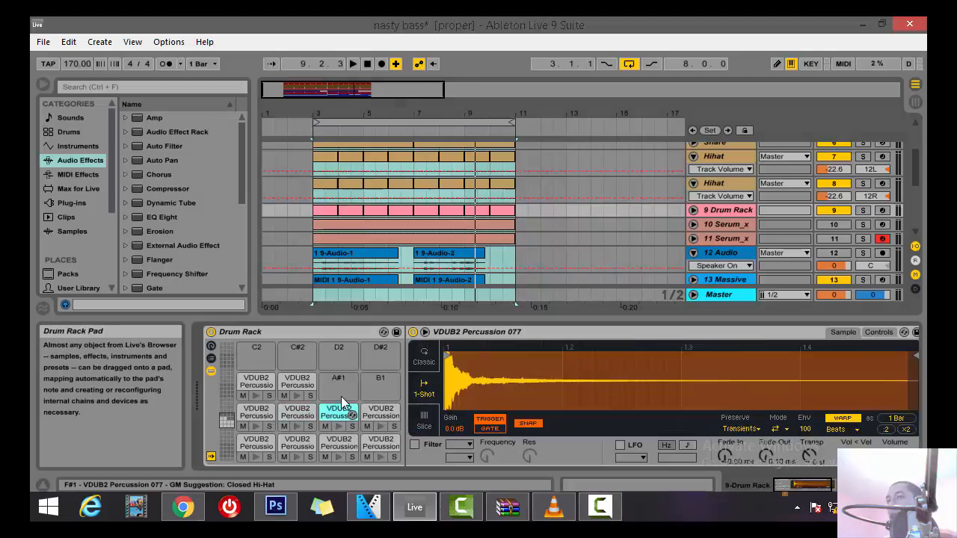
click(878, 332)
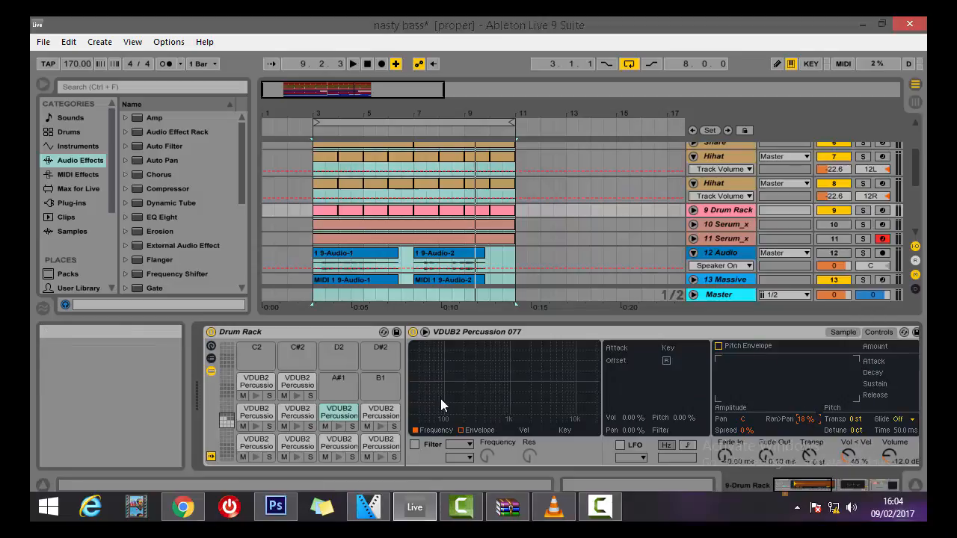
click(380, 411)
click(877, 333)
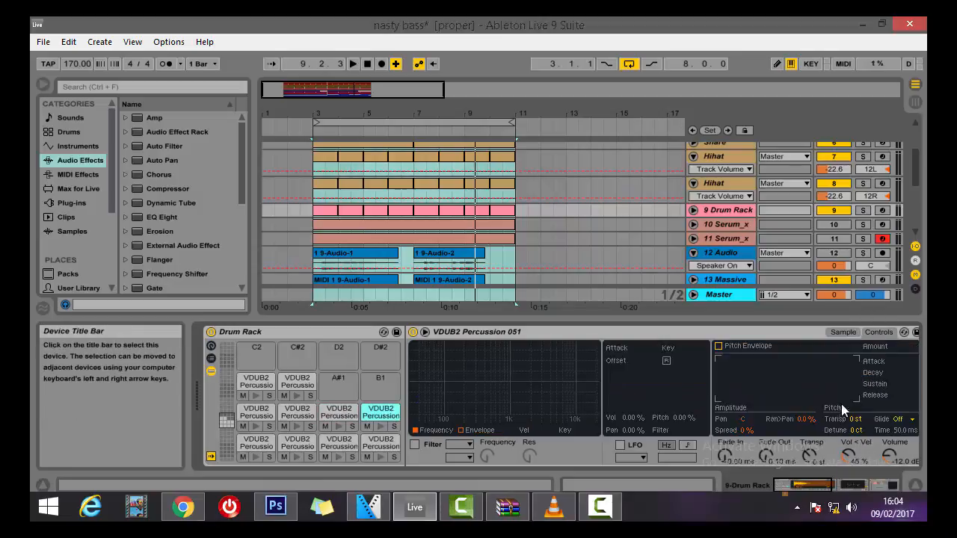
drag(798, 422, 798, 409)
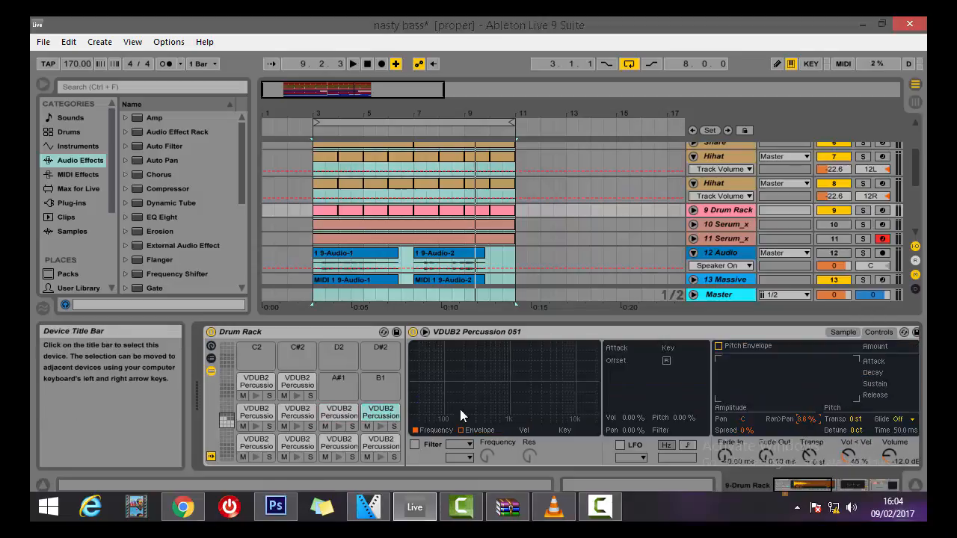
Open the sampler controls of the VDUB2 Percussion 007 pad and set the VDUB2 Percussion 148 pad's random pan to 2.3%
click(247, 442)
click(878, 333)
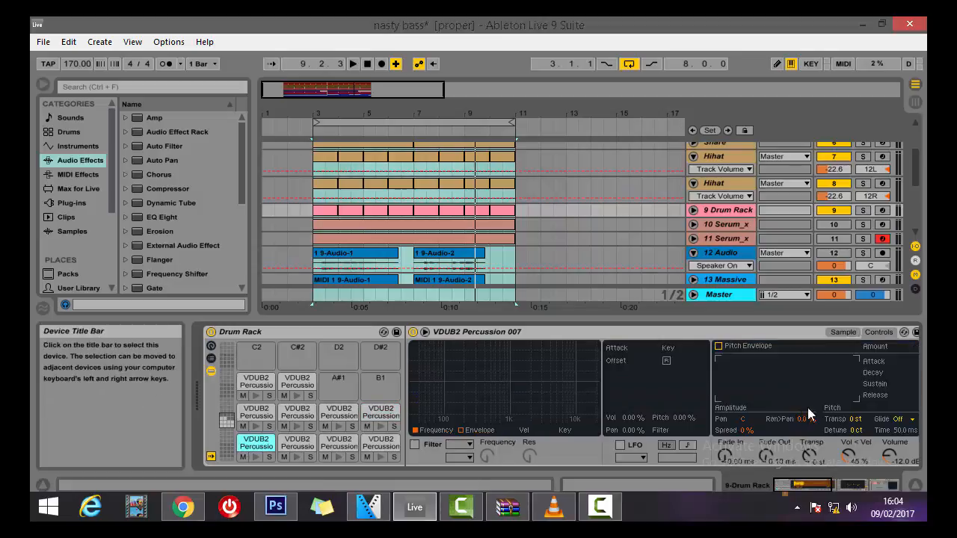
click(296, 442)
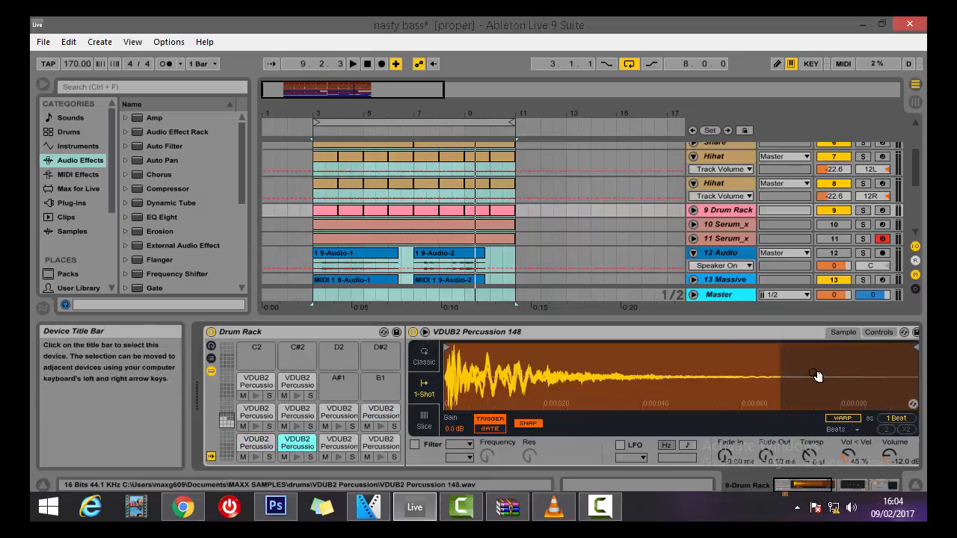
click(877, 333)
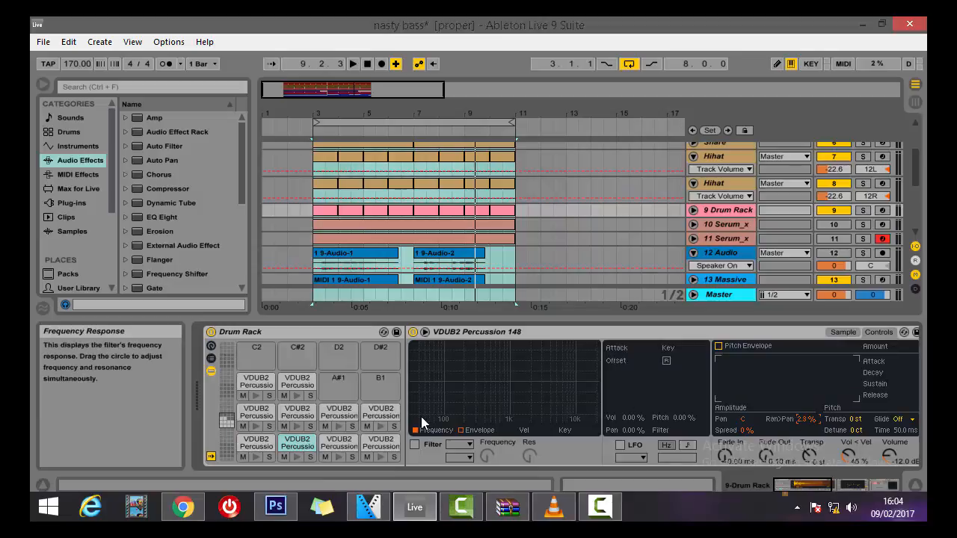
Open the sampler controls of the VDUB2 Percussion 018 pad and set the VDUB2 Percussion 022 pad's random pan to 9.4%
click(338, 442)
click(888, 336)
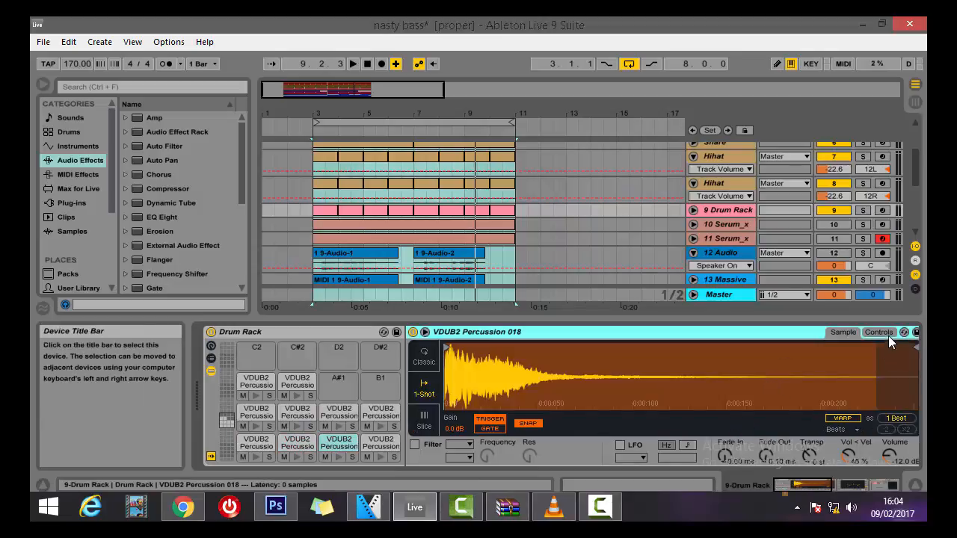
click(880, 332)
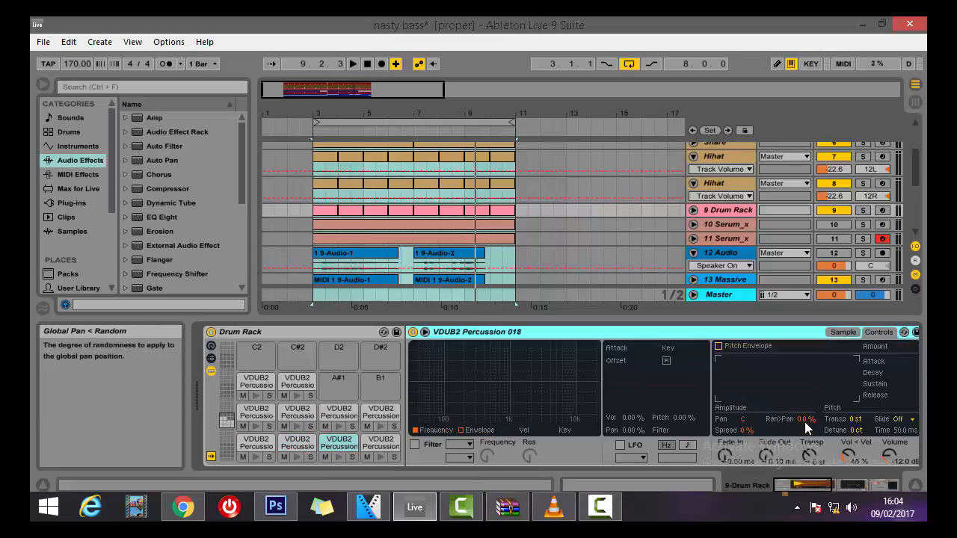
click(381, 442)
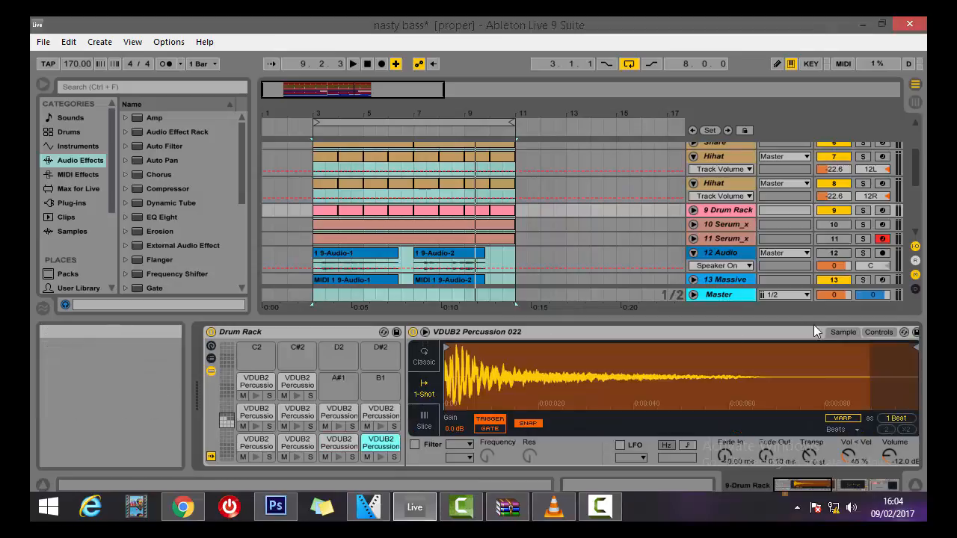
click(880, 333)
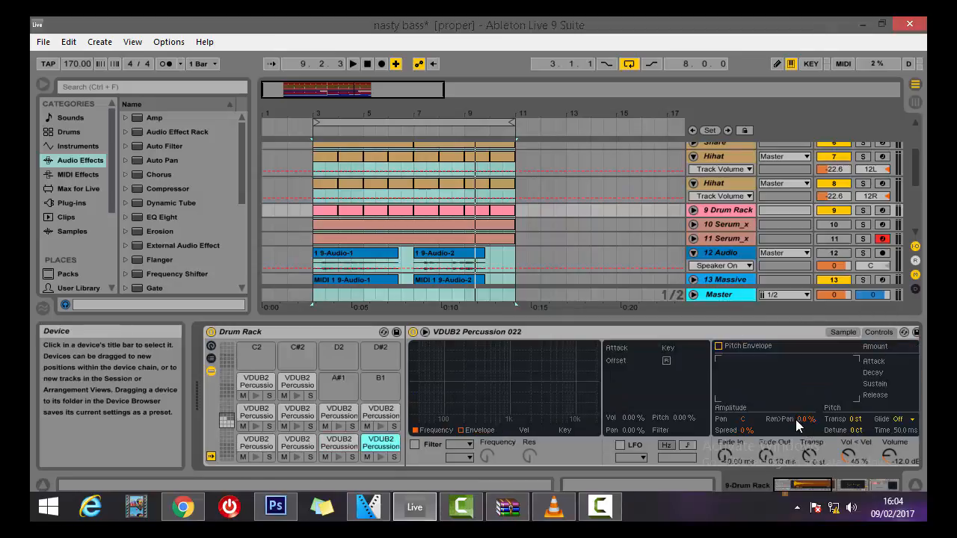
drag(796, 420, 795, 414)
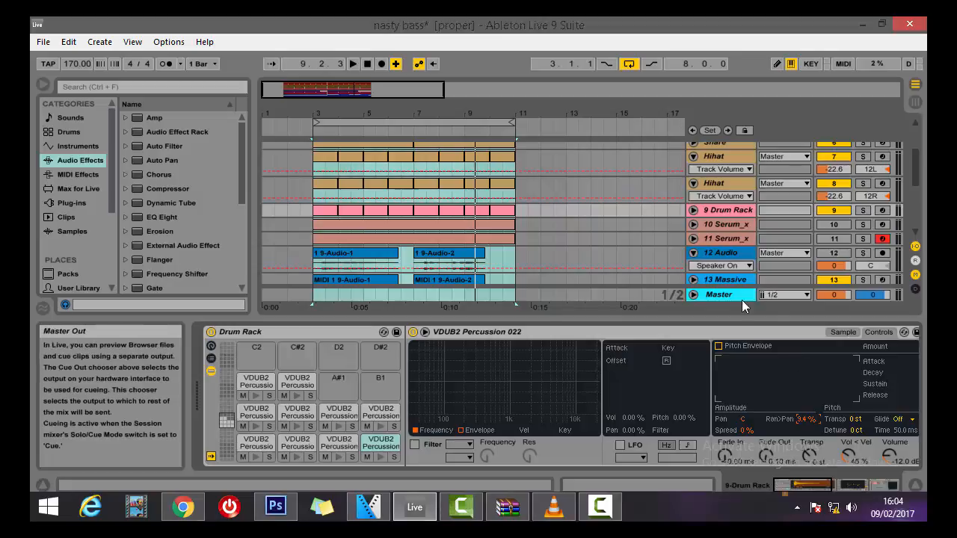
click(323, 331)
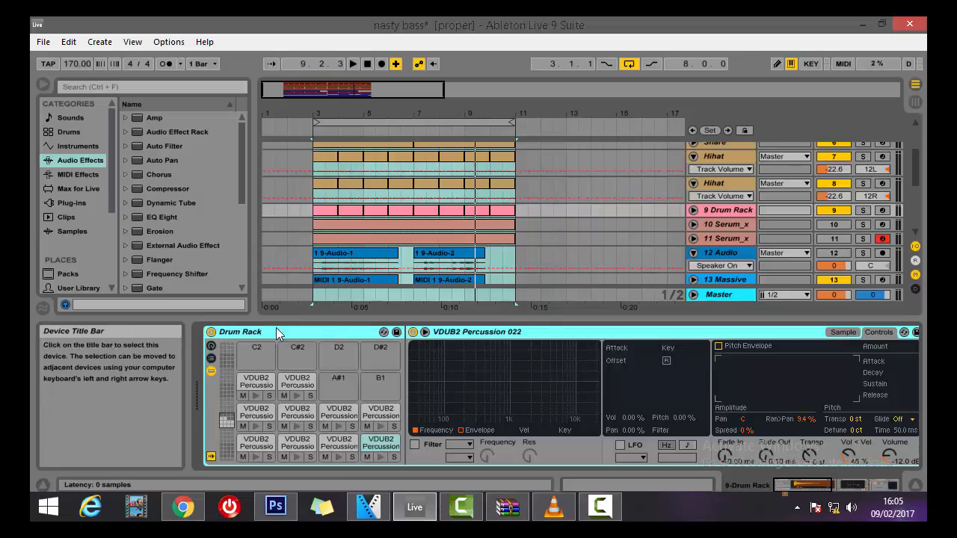
Examine the devices on the 14 Addictive and 18 0001 12-A tracks
scroll(761, 177, up, 3)
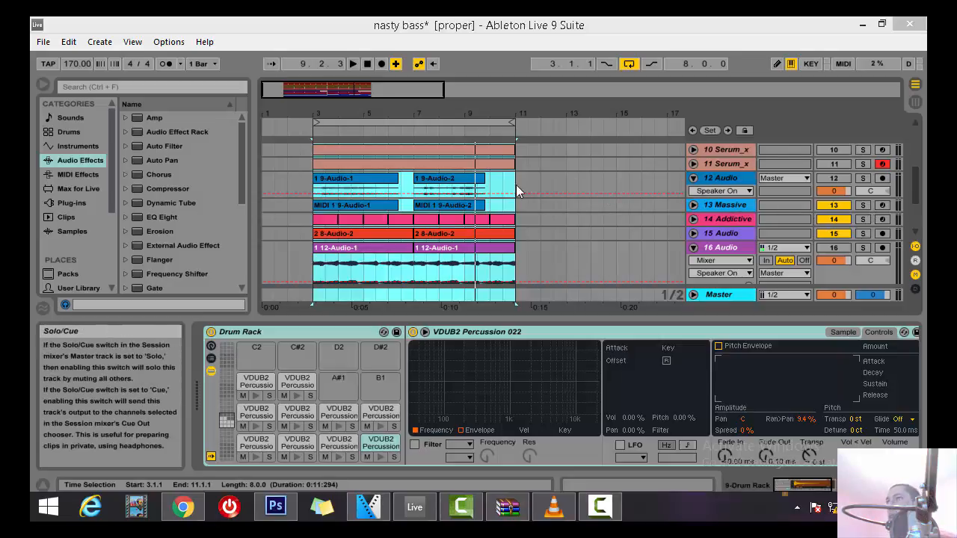
click(729, 221)
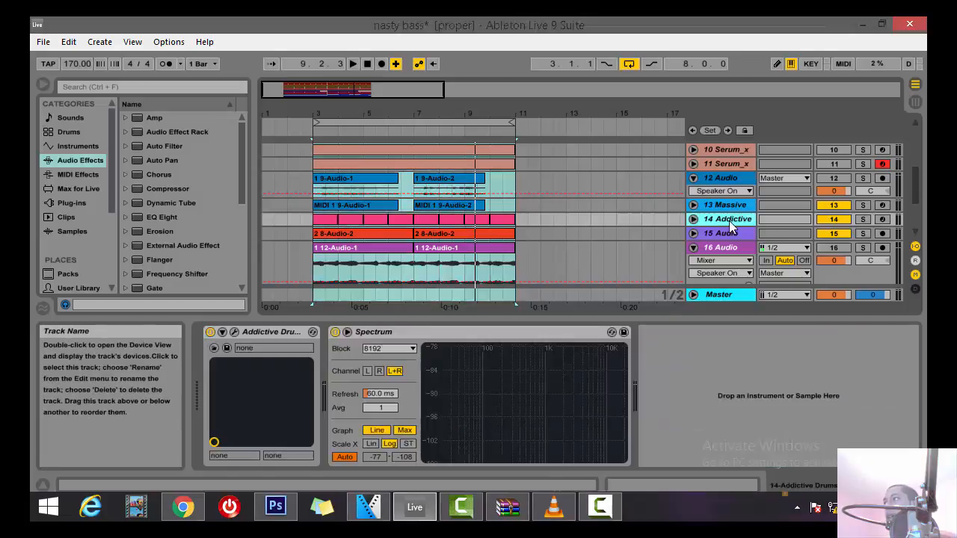
scroll(673, 228, down, 3)
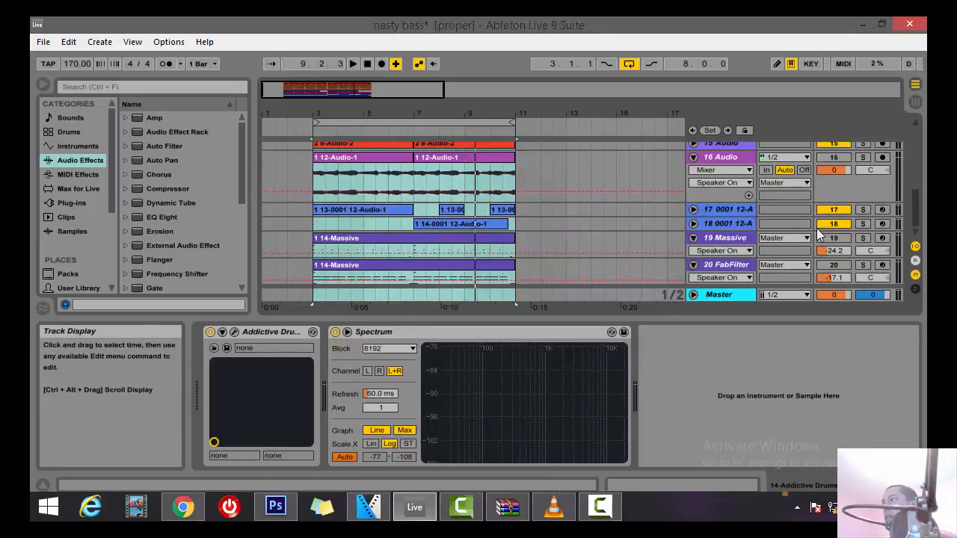
click(710, 223)
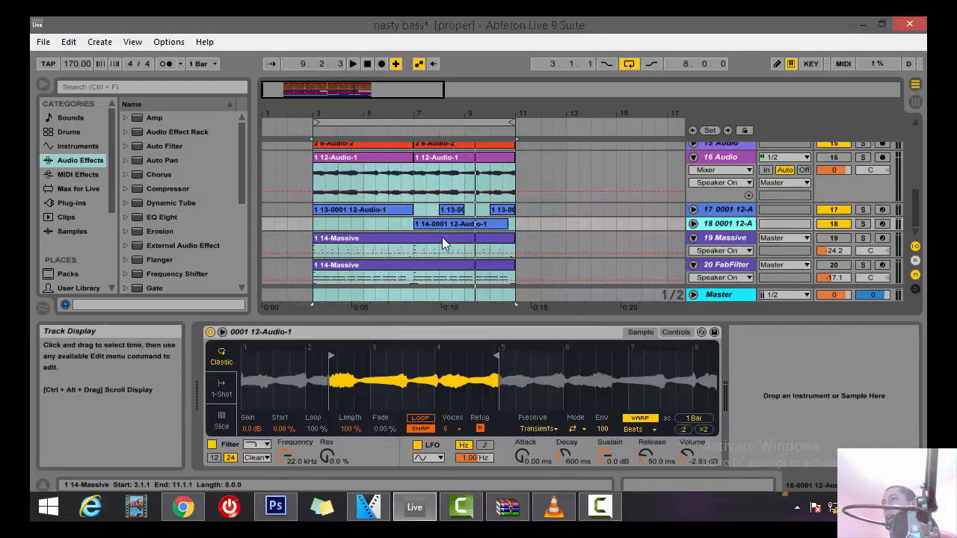
Audition the 13 Massive track on its own by soloing it during playback
scroll(718, 224, up, 3)
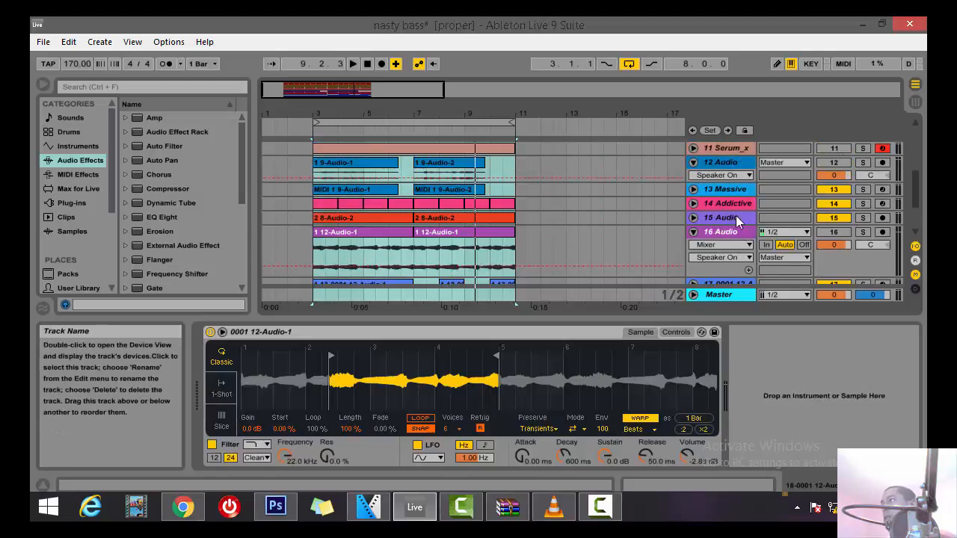
key(space)
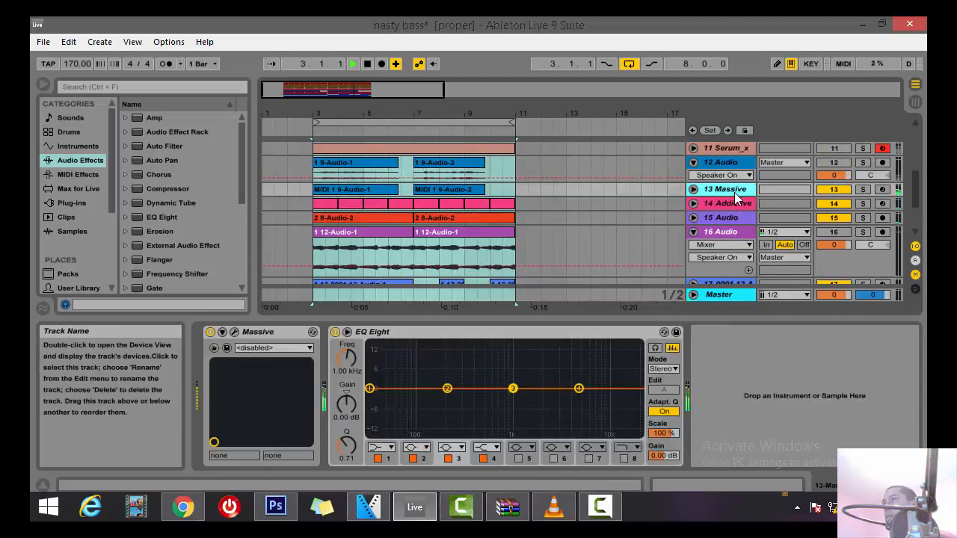
click(862, 189)
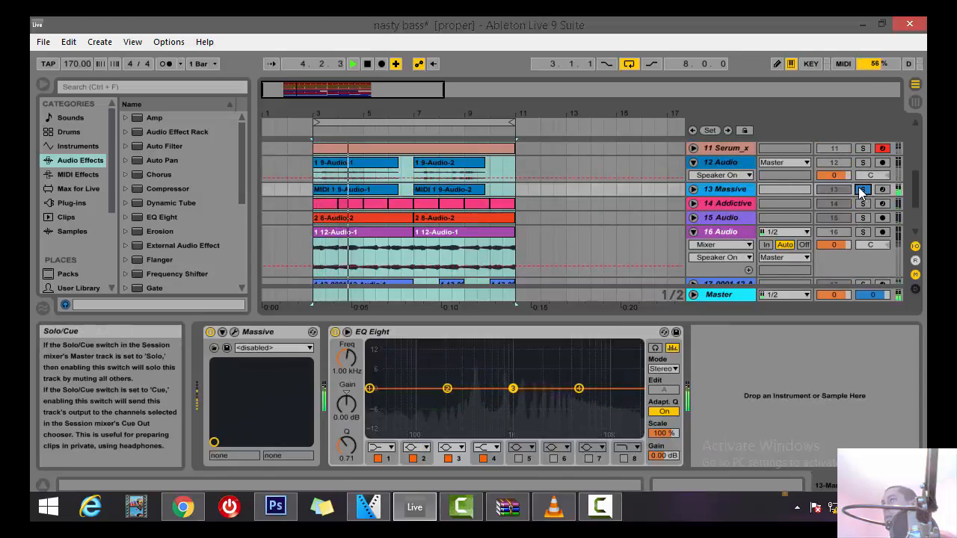
key(space)
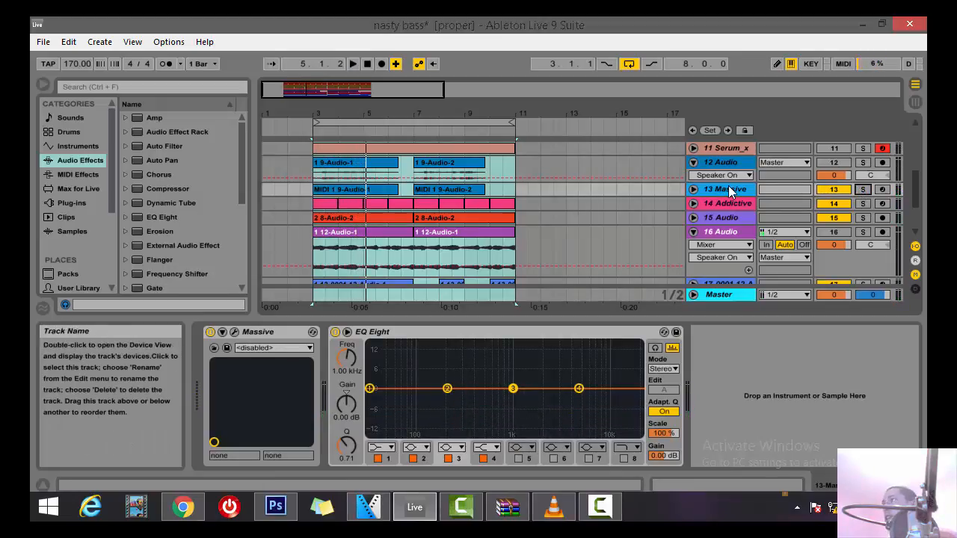
Try modulating the amp pan with 5 LFO in the 13 Massive synth, and remove that assignment
click(236, 332)
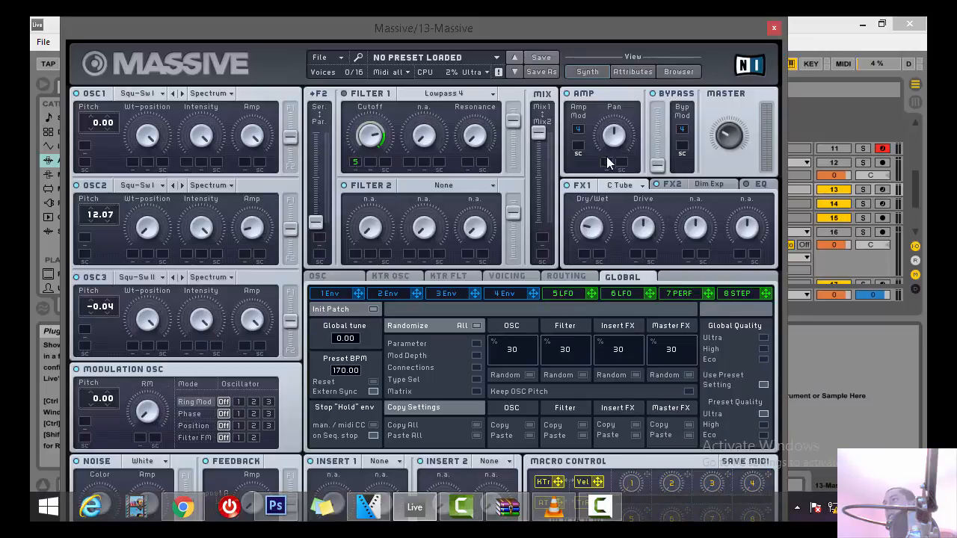
drag(591, 293, 605, 185)
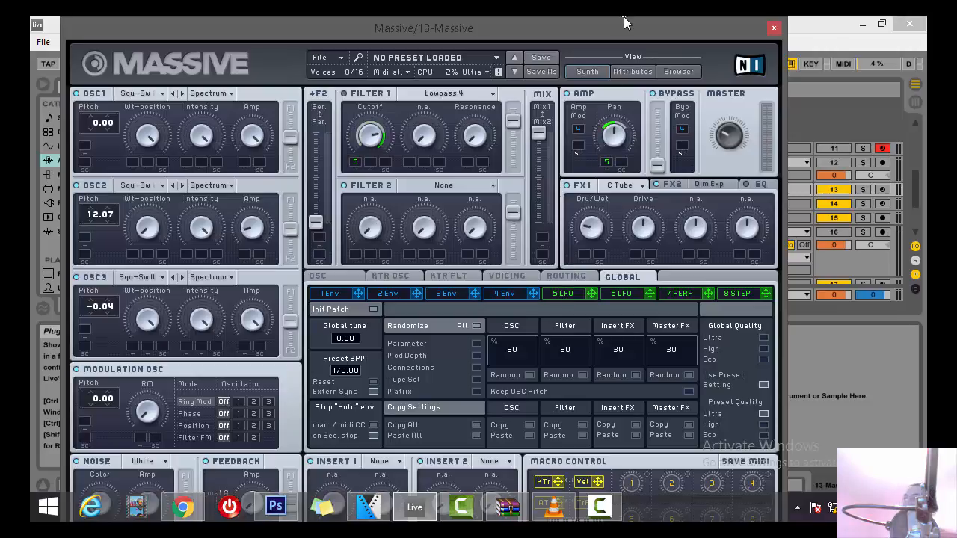
right_click(606, 167)
click(620, 179)
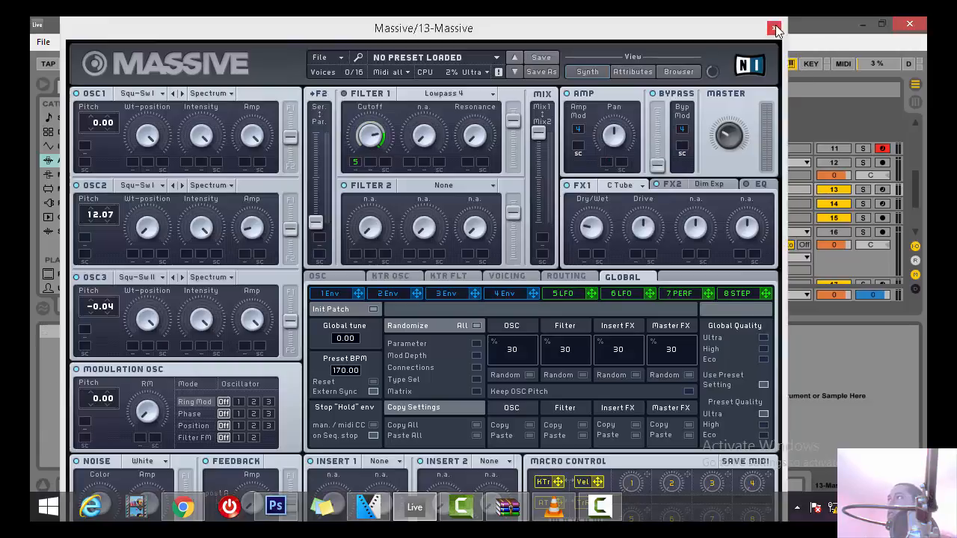
click(775, 29)
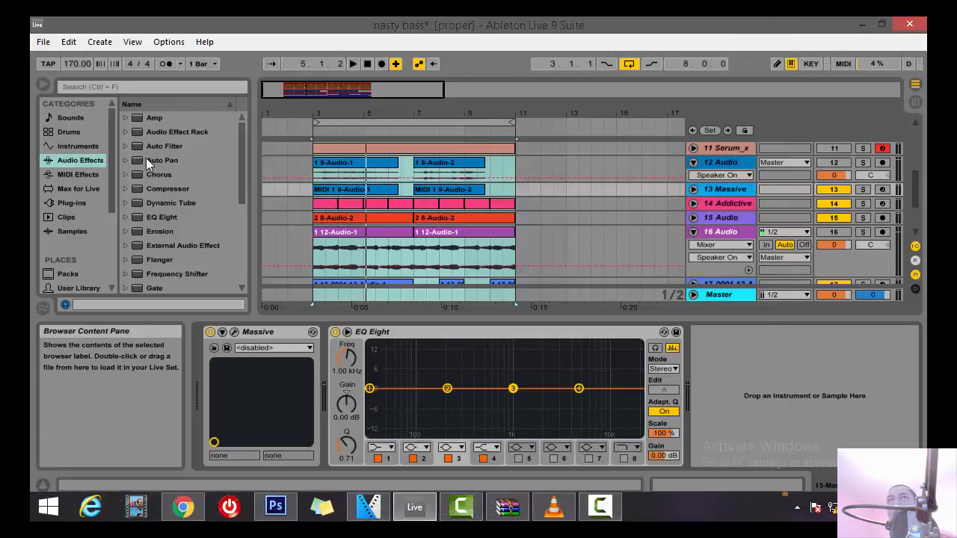
Try an Auto Pan with a 26.2% amount after the EQ Eight on the 13 Massive track, and delete it
drag(146, 159, 759, 404)
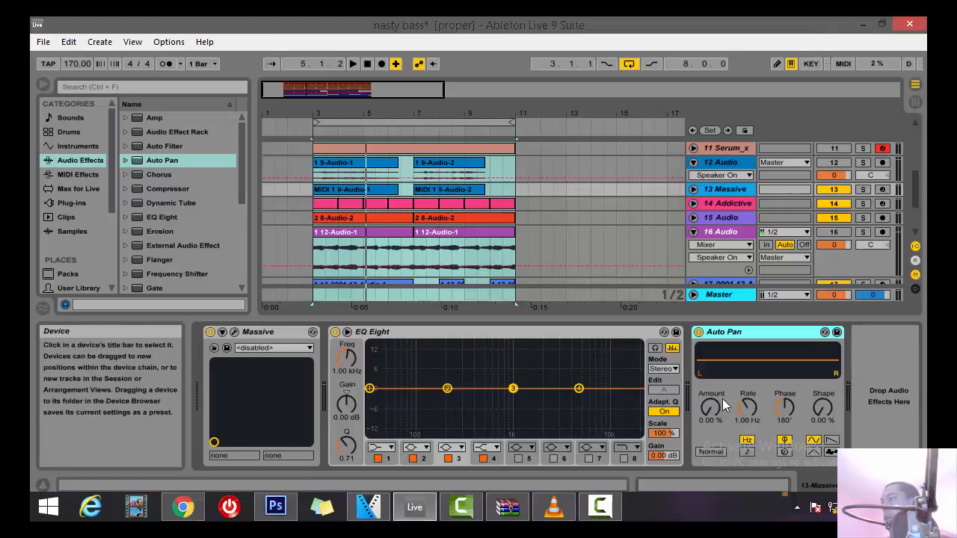
drag(710, 407, 710, 383)
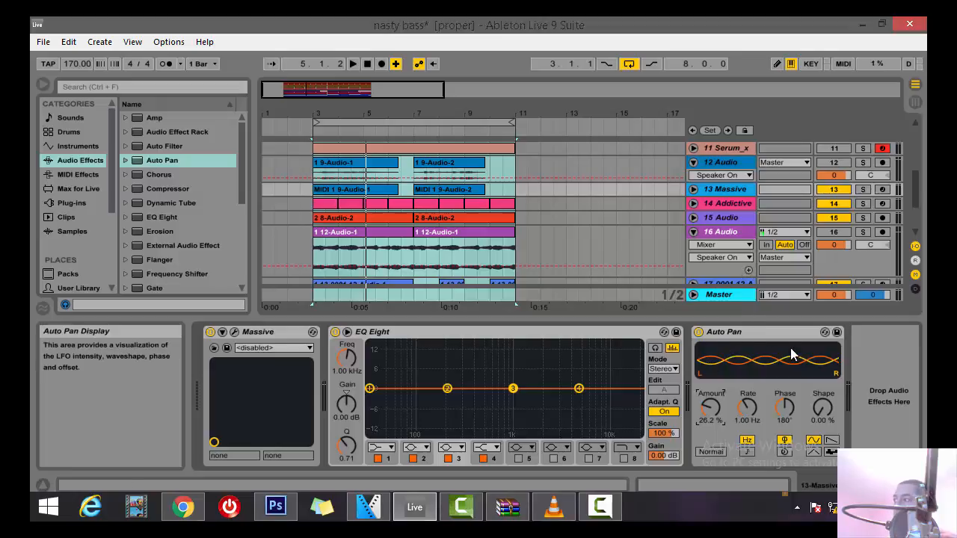
key(space)
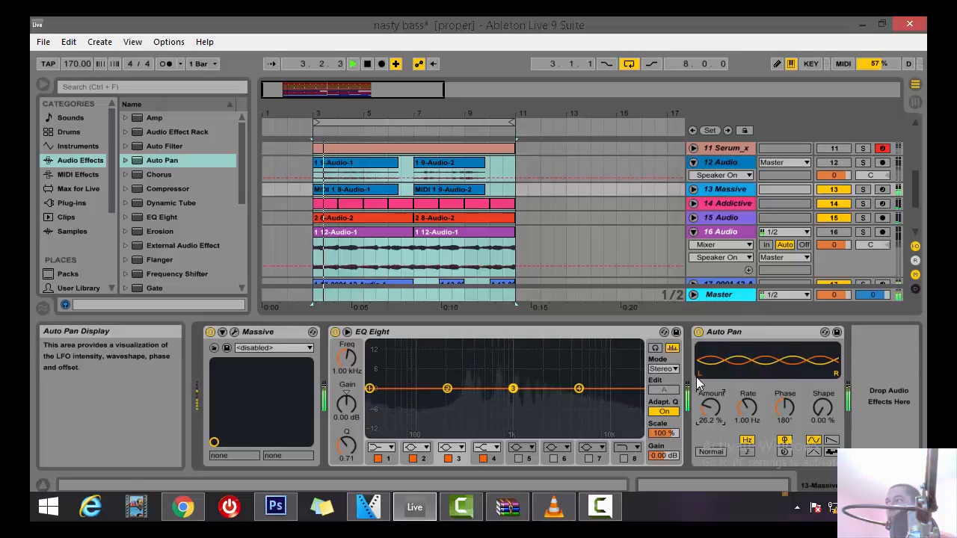
key(space)
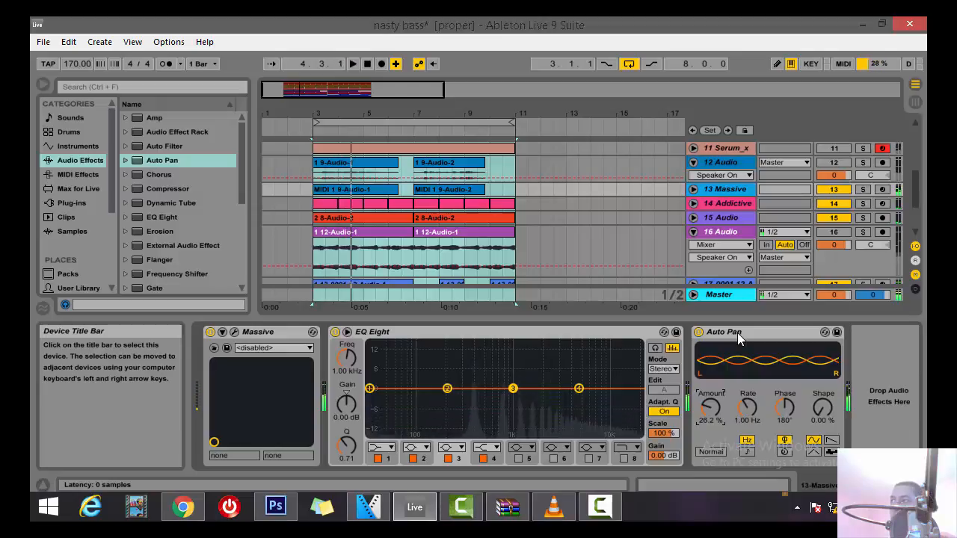
right_click(737, 333)
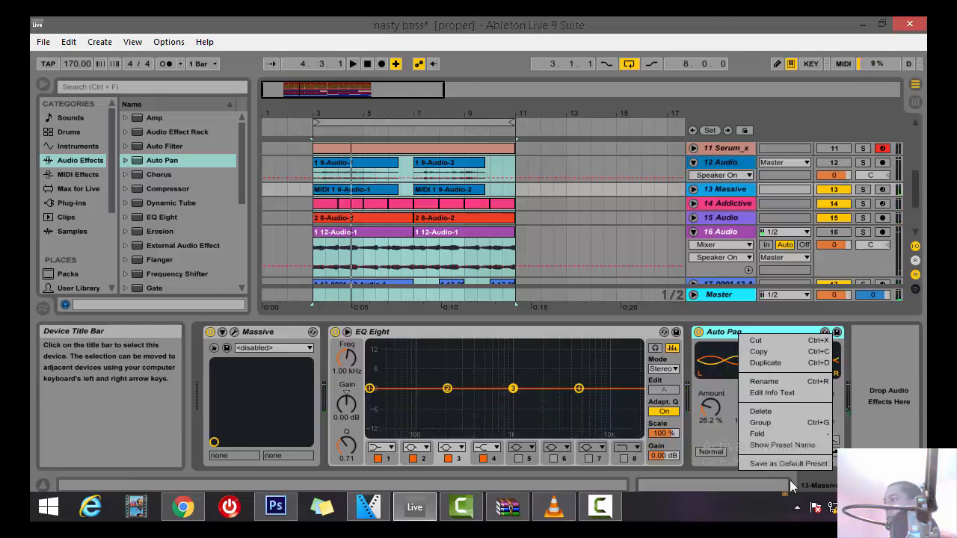
click(780, 413)
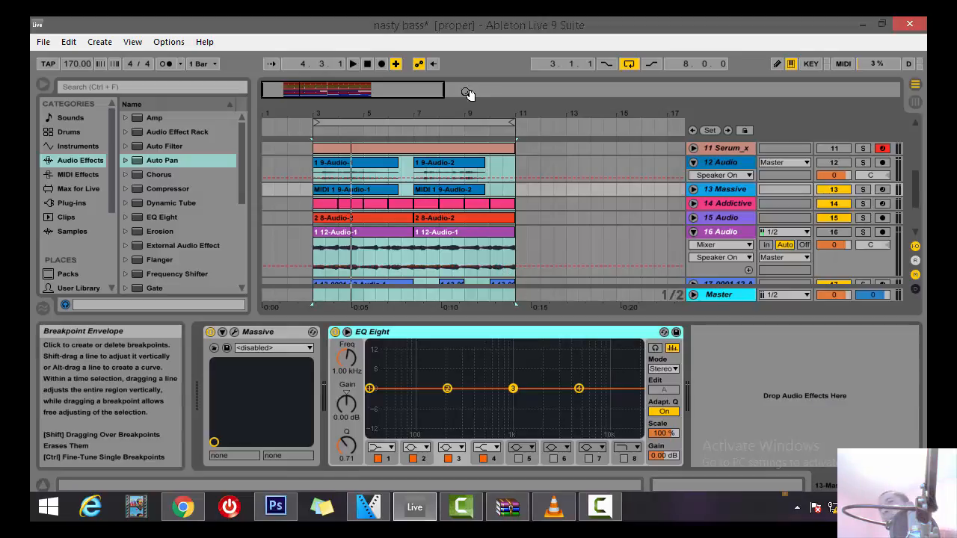
Play back the loop and delete the EQ Eight from the 13 Massive track
key(space)
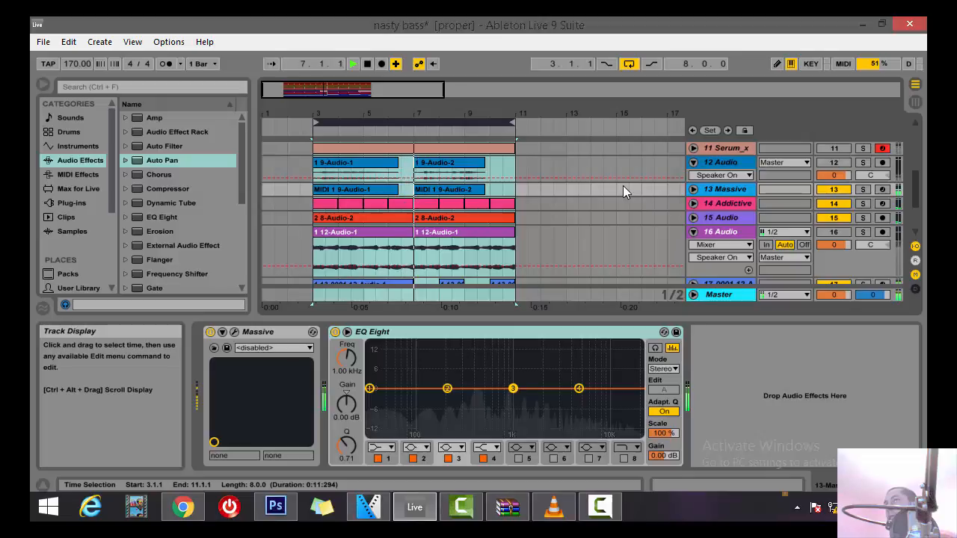
key(space)
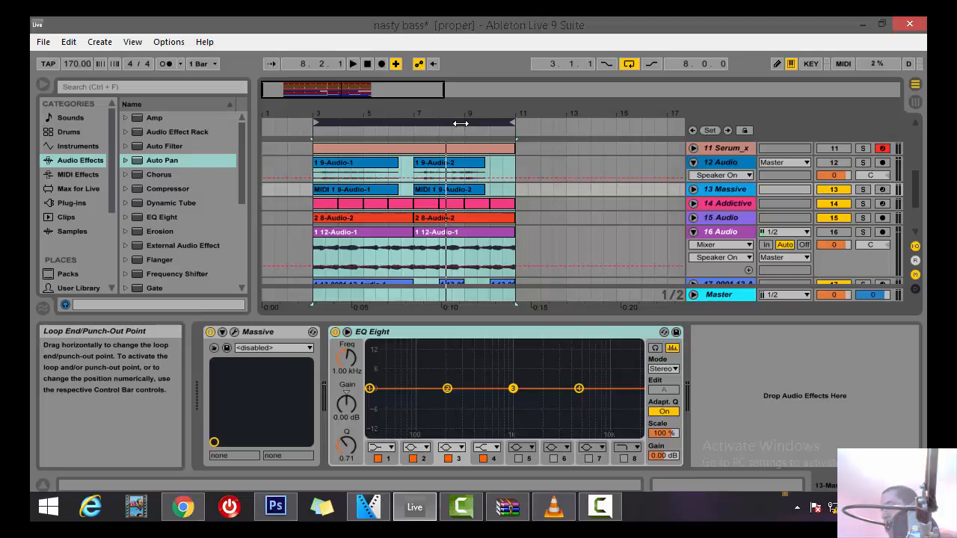
double_click(480, 333)
double_click(338, 388)
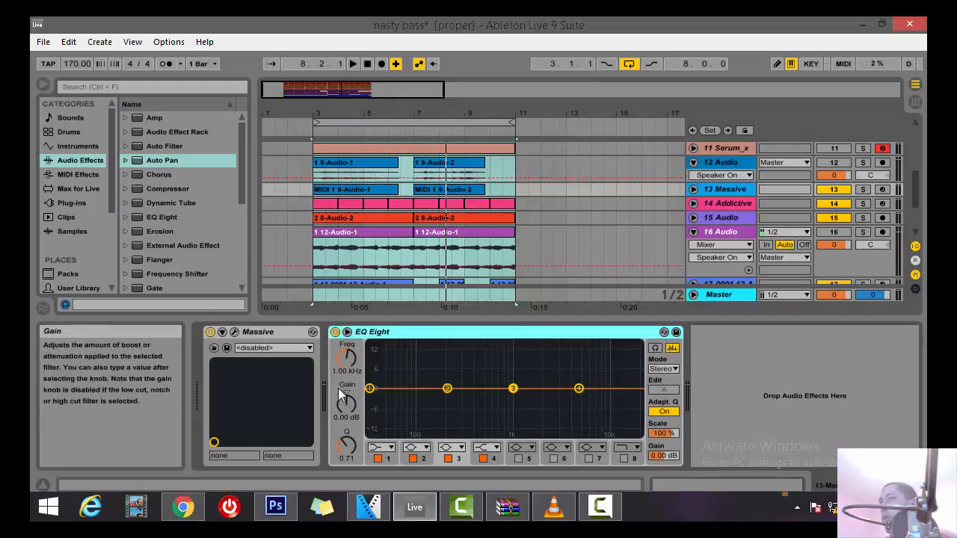
click(337, 333)
right_click(403, 337)
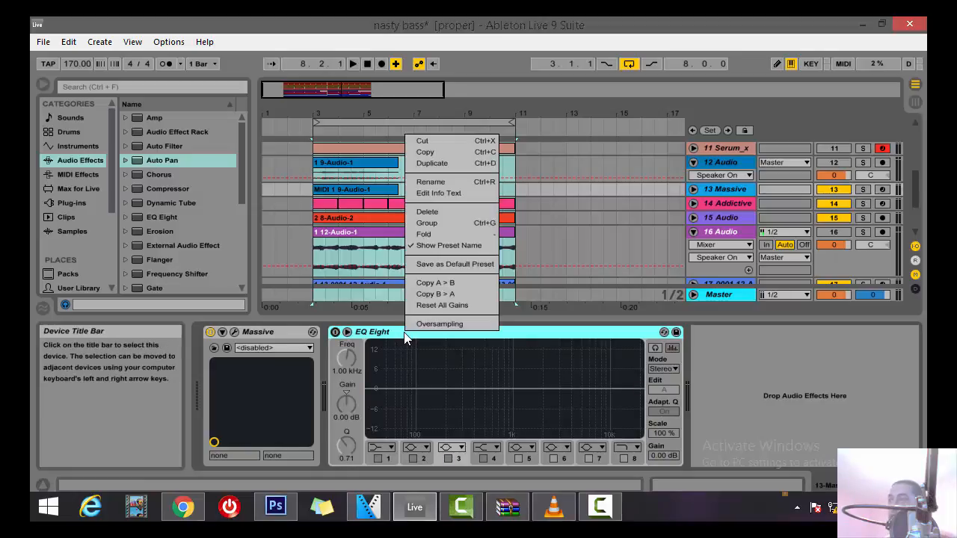
click(439, 211)
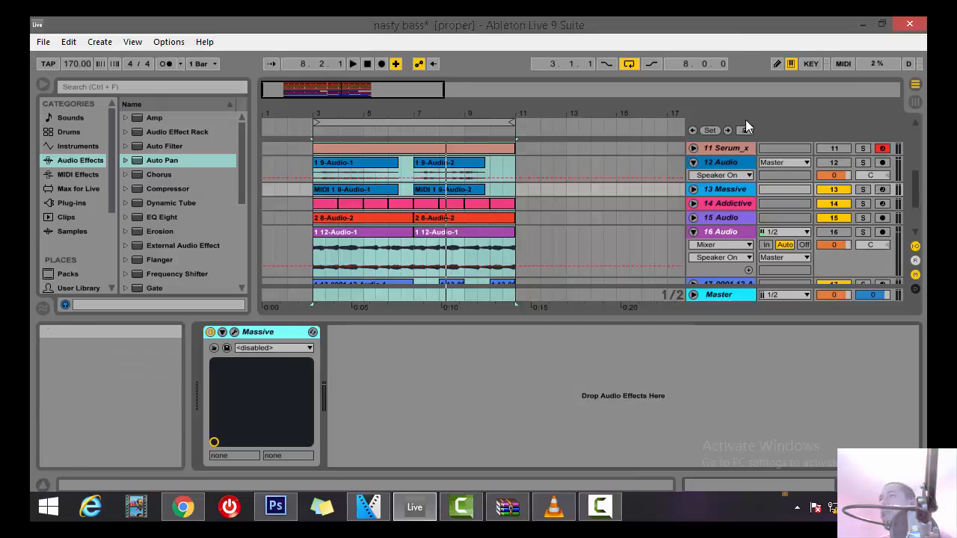
Move the 14 Addictive track up the arrangement to sit between 3 Audio and the first Snare track
click(729, 148)
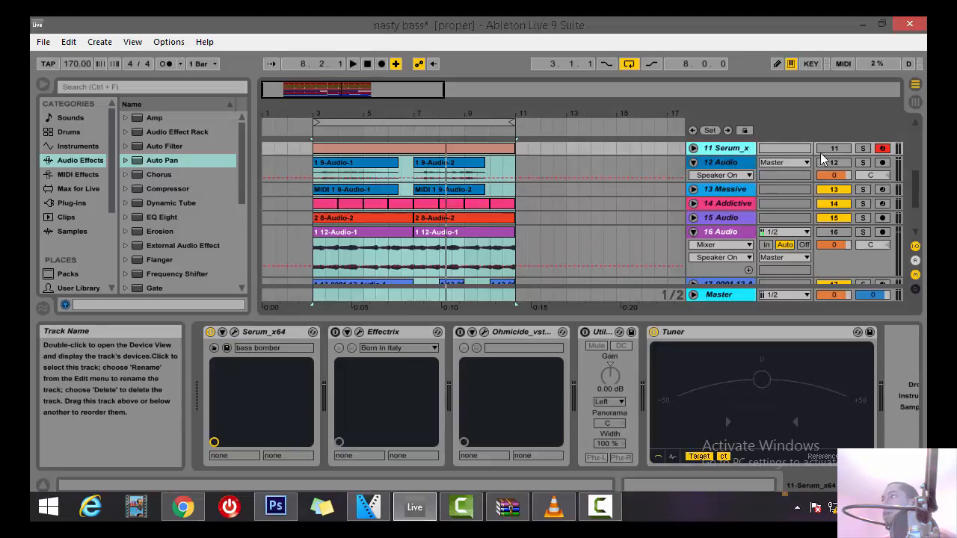
click(738, 190)
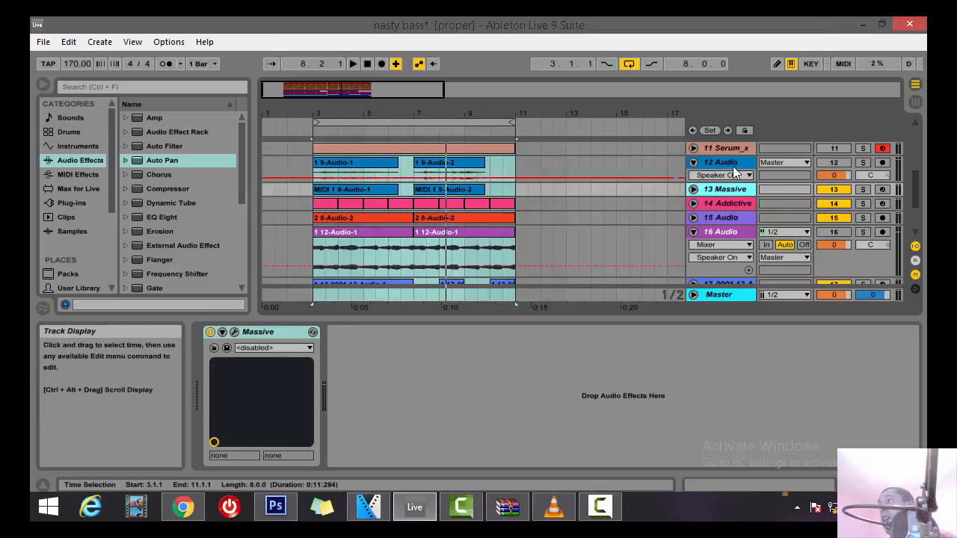
scroll(732, 219, down, 2)
scroll(733, 219, up, 5)
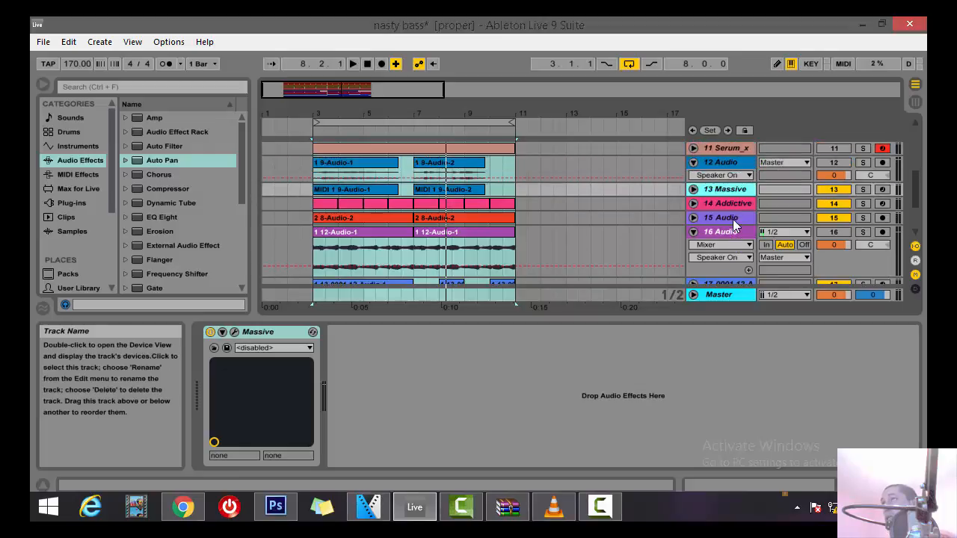
scroll(730, 211, up, 5)
scroll(729, 212, down, 6)
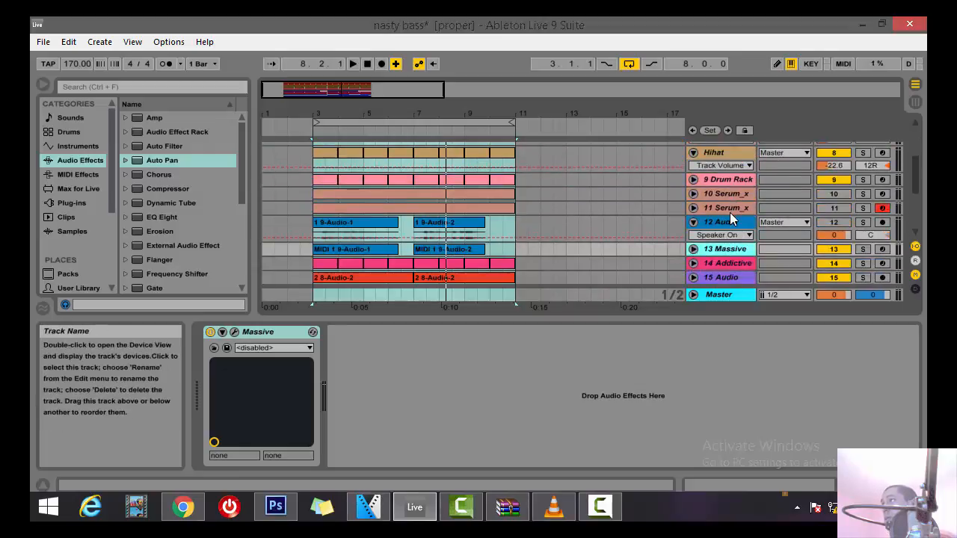
click(728, 216)
scroll(725, 187, up, 5)
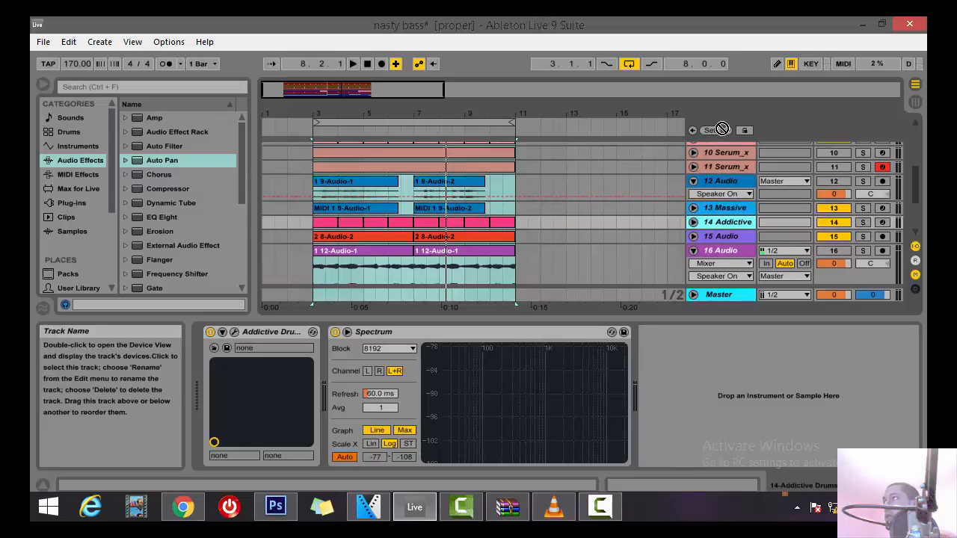
scroll(720, 145, up, 4)
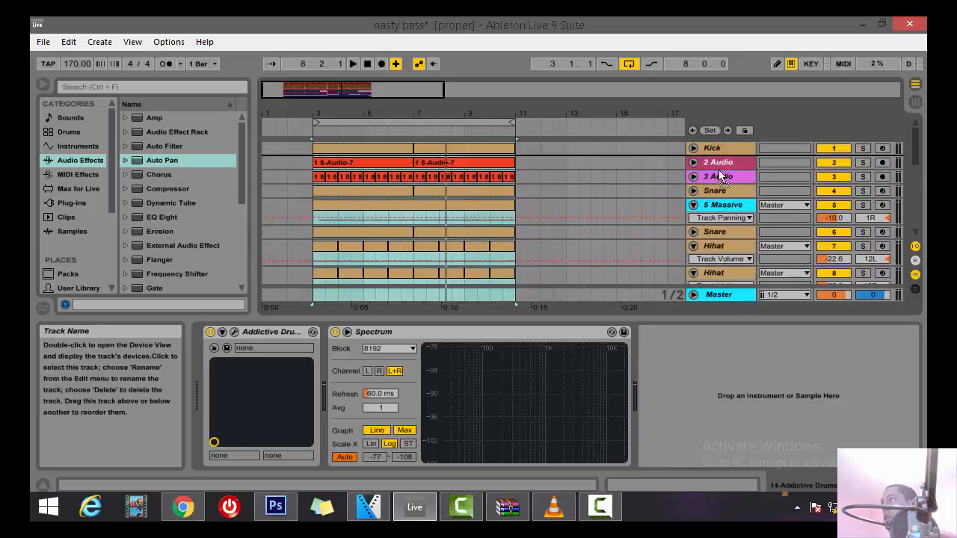
drag(718, 179, 719, 180)
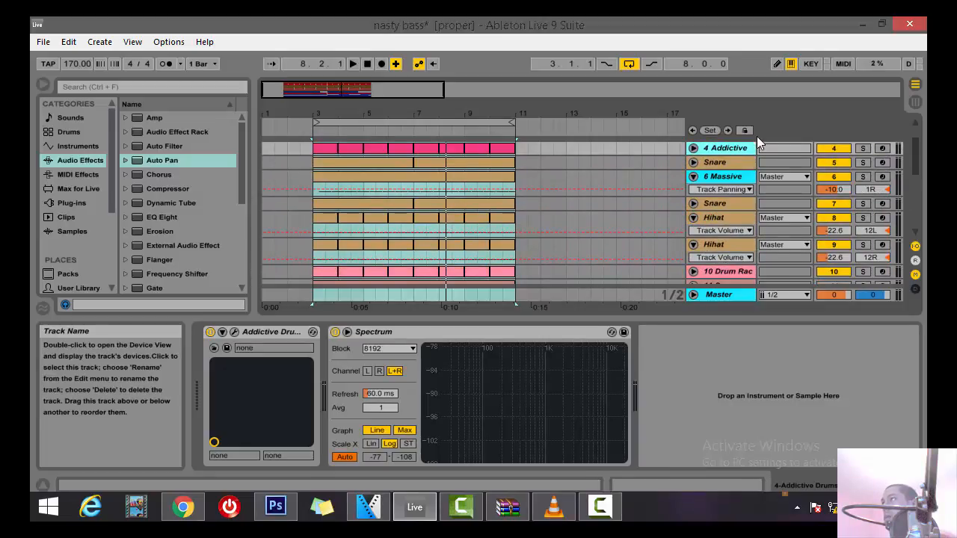
Audition the 4 Addictive track and the Snare track below it in solo
key(space)
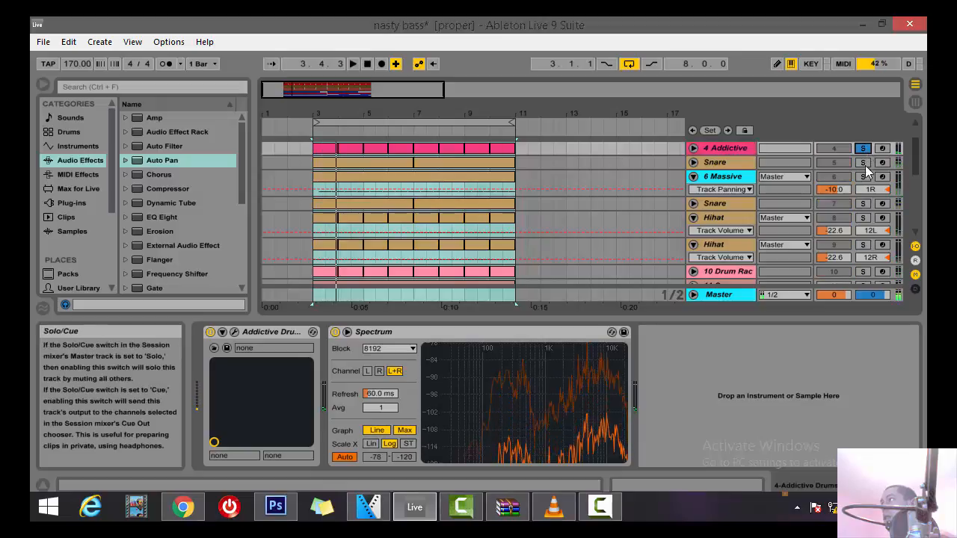
click(863, 163)
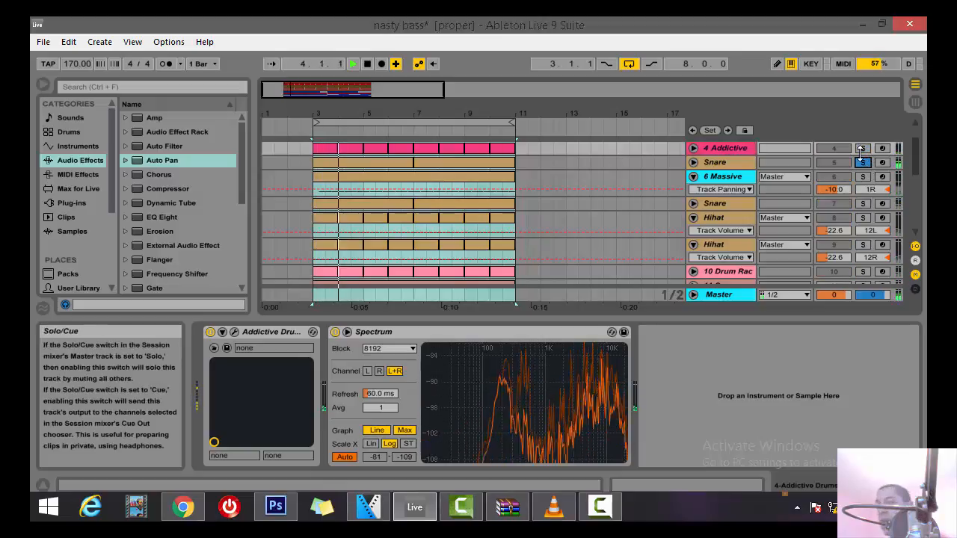
key(space)
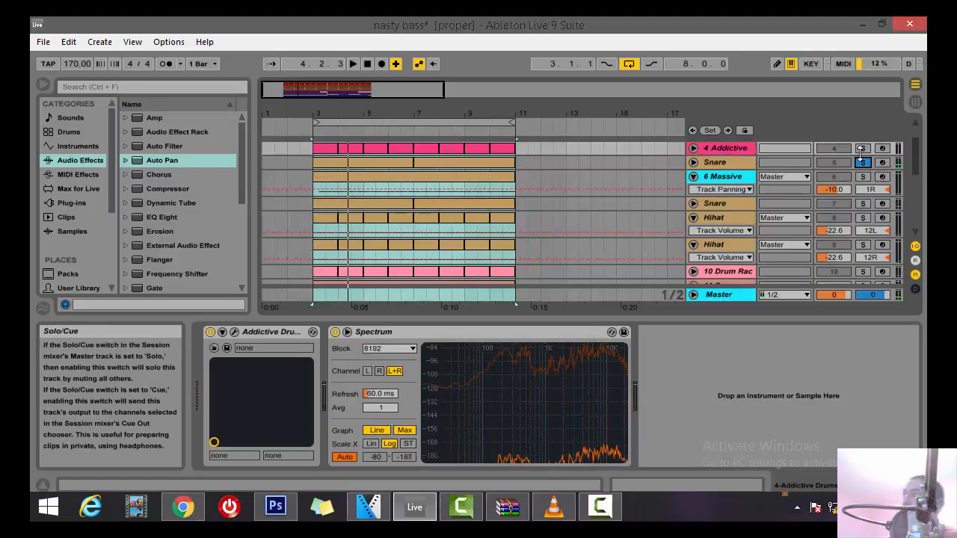
Group the tracks from 4 Addictive downward and add an EQ Eight to the group
key(ctrl+g)
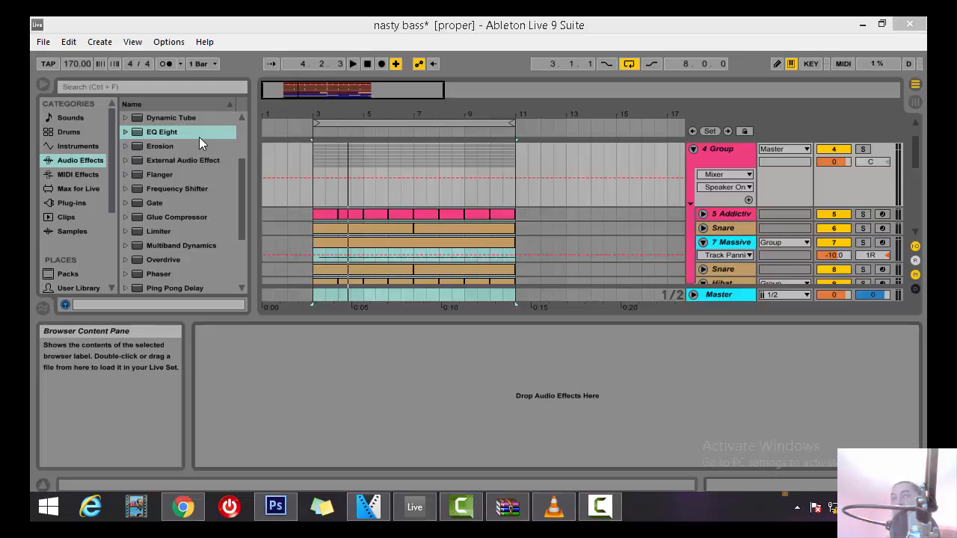
drag(179, 133, 386, 409)
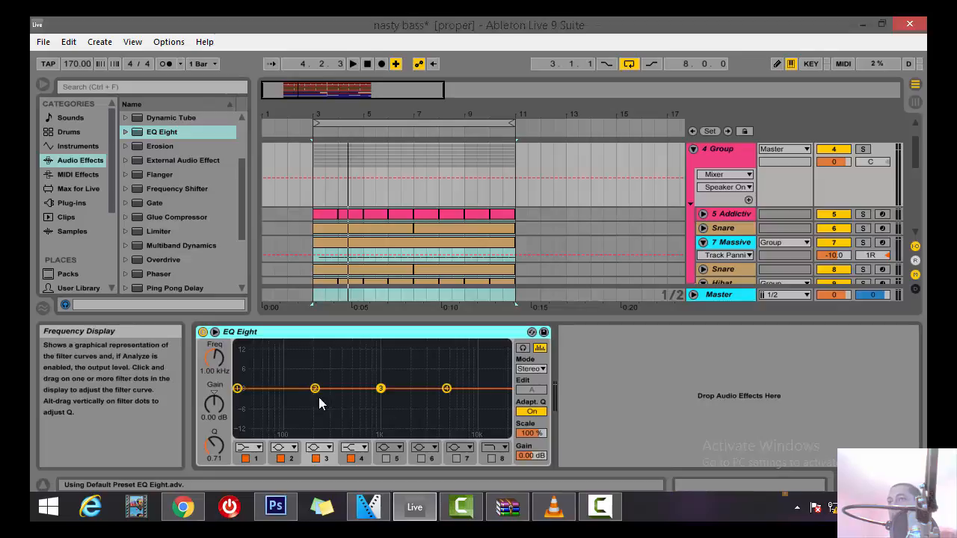
Set band 2 of the group's EQ Eight to -15 dB at 201 Hz and duplicate the device
drag(314, 388, 315, 433)
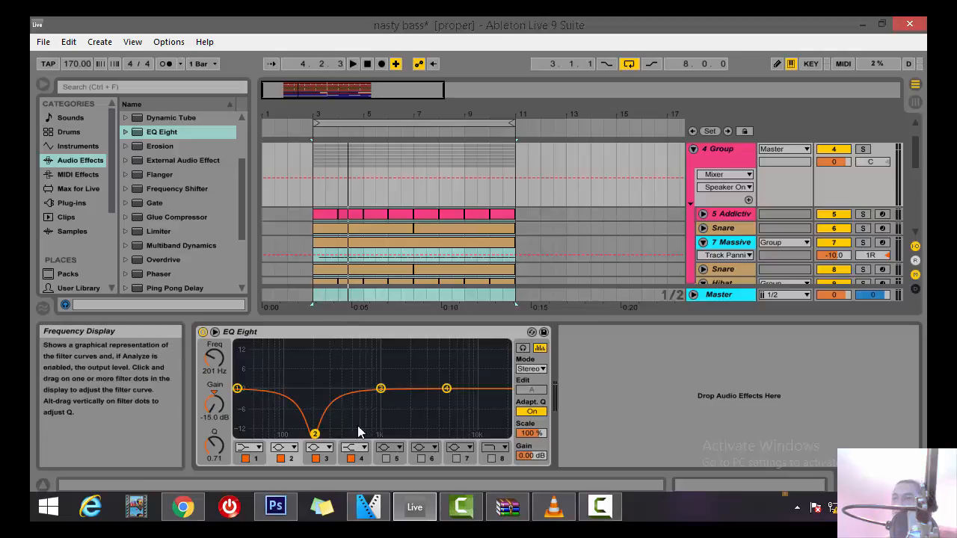
click(284, 329)
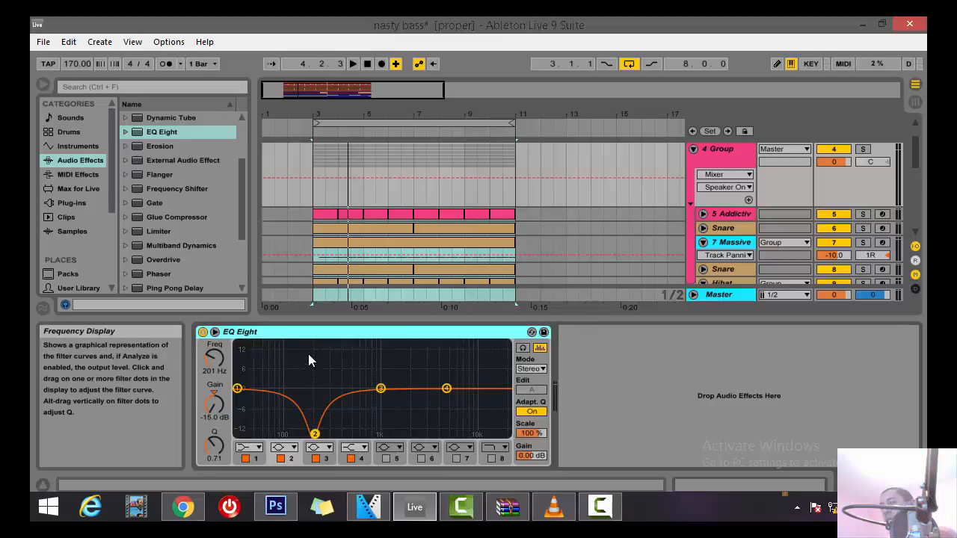
right_click(397, 337)
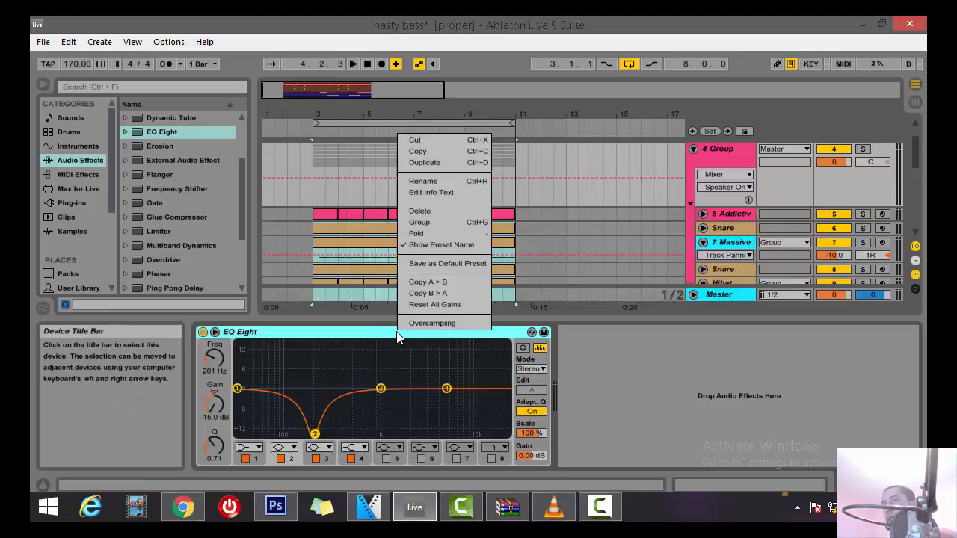
click(426, 159)
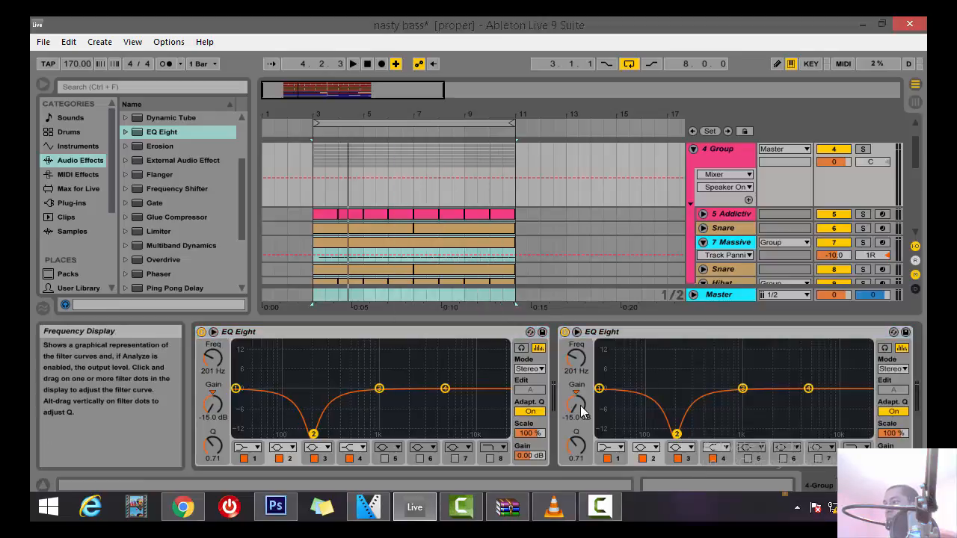
Boost band 2 of the duplicated EQ Eight to 15 dB and delete both EQ Eight devices from the group
drag(577, 403, 583, 329)
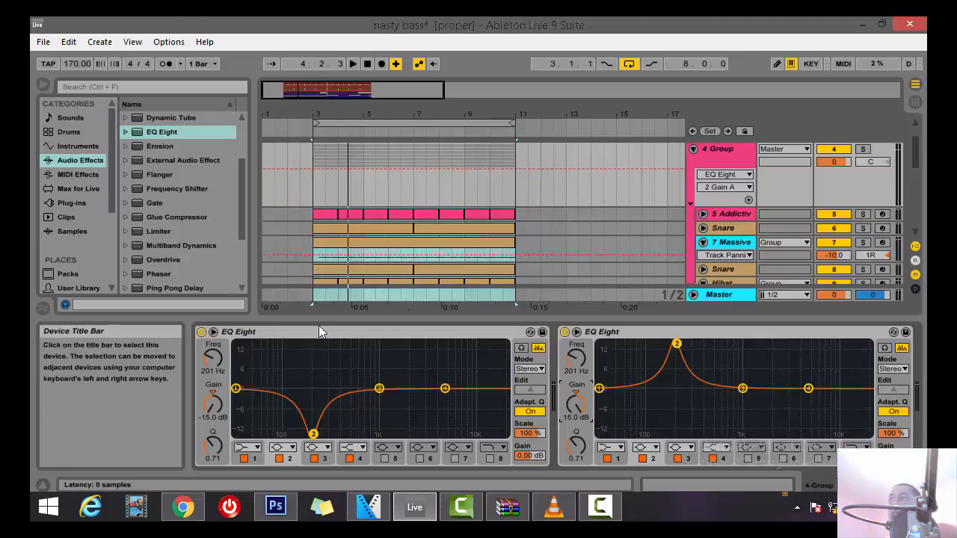
click(660, 333)
right_click(660, 333)
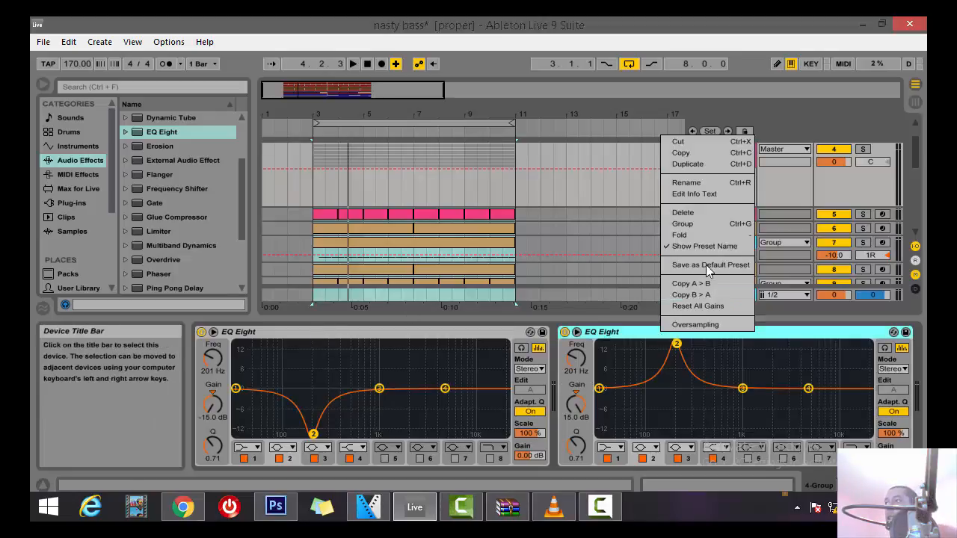
click(695, 211)
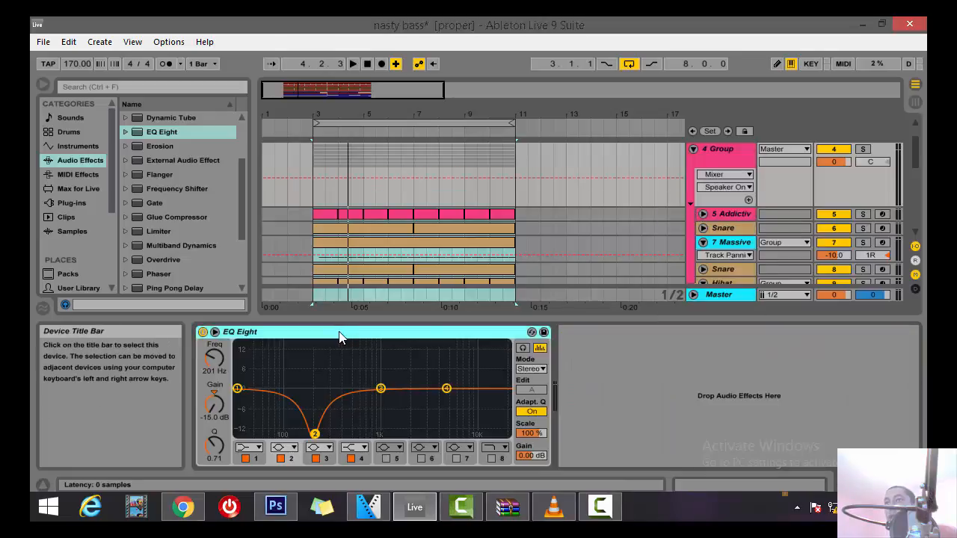
right_click(338, 332)
click(376, 211)
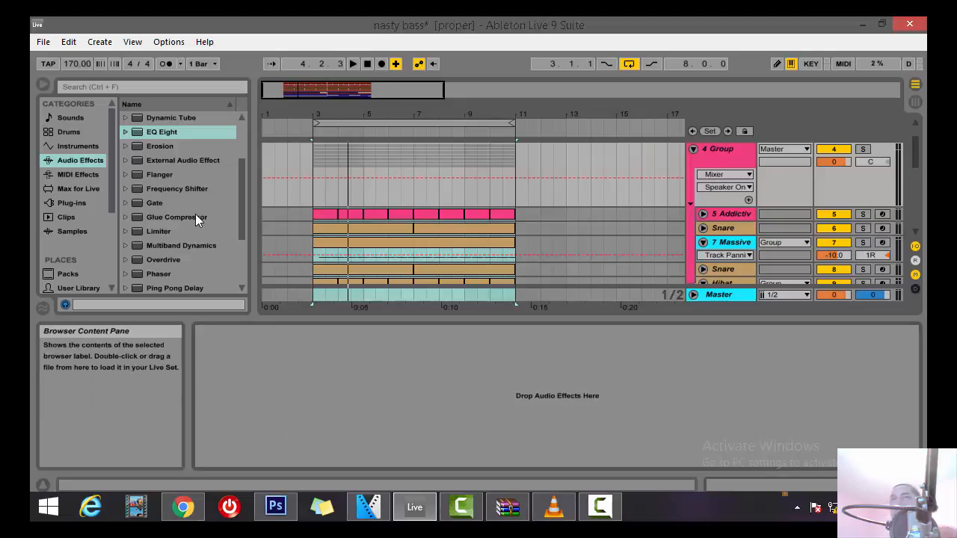
Add Multiband Dynamics to the group and set its high crossover to 3.91 kHz and low crossover to 151 Hz
scroll(195, 214, down, 3)
drag(180, 142, 379, 376)
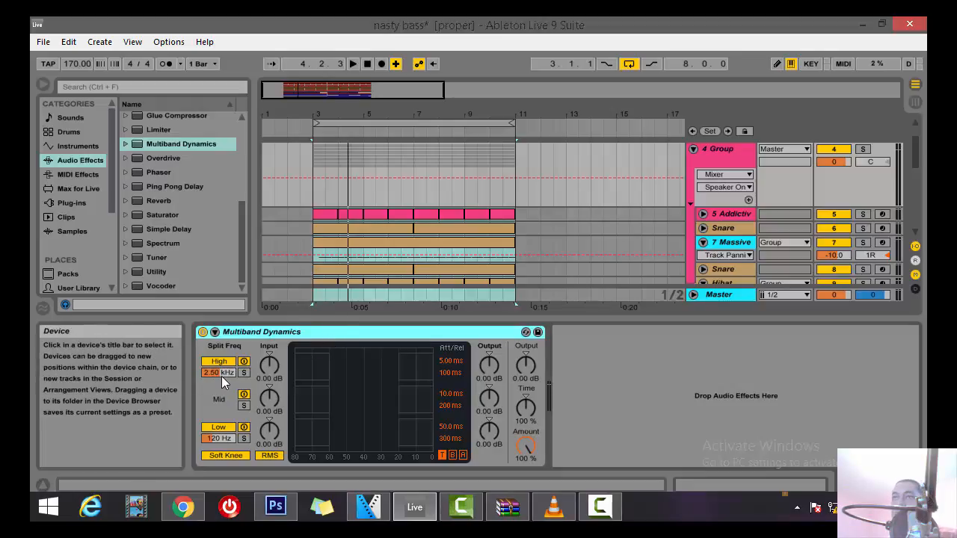
mouse_move(222, 373)
mouse_down()
mouse_move(221, 341)
mouse_move(221, 388)
mouse_move(219, 379)
mouse_up()
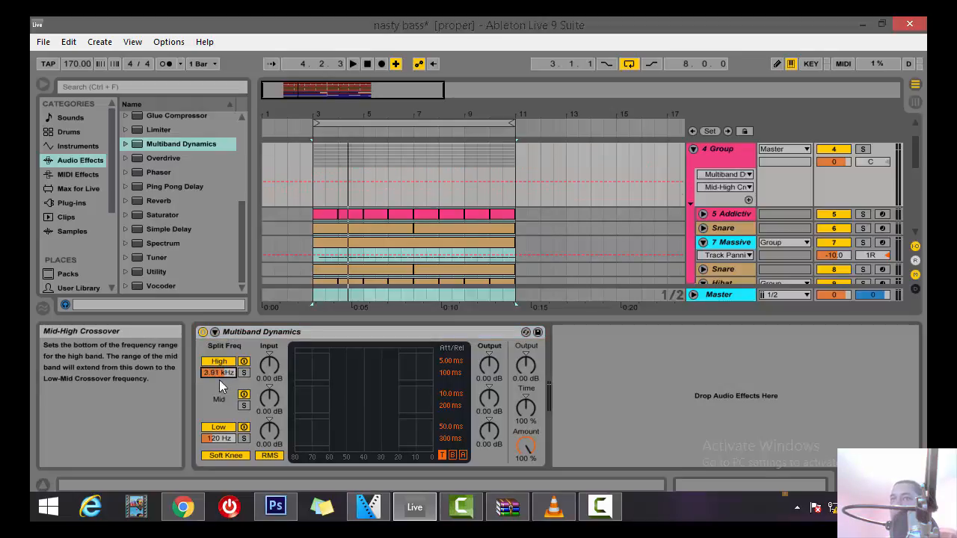
mouse_move(219, 434)
mouse_down()
mouse_move(219, 416)
mouse_move(219, 428)
mouse_up()
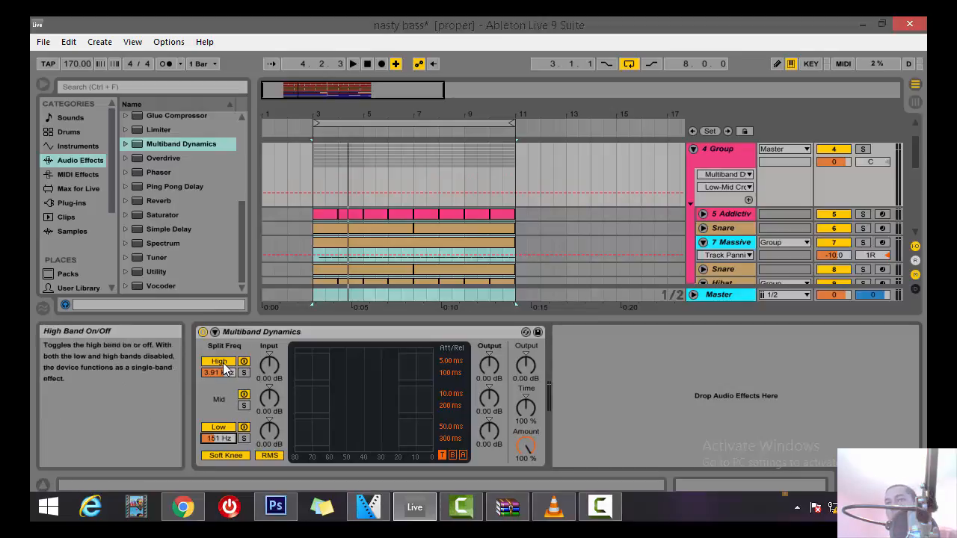
click(260, 333)
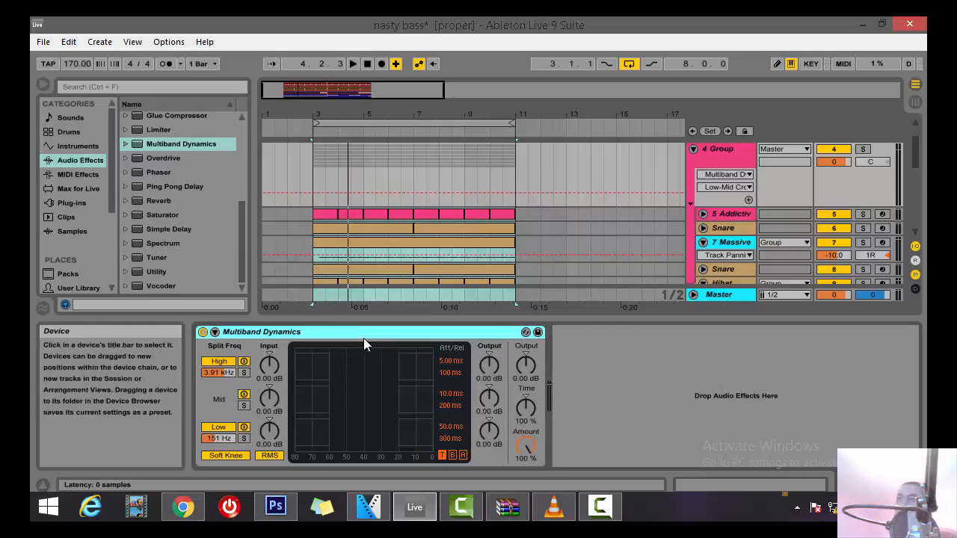
Set the Multiband Dynamics Amount to 0 % and delete the device from the group
drag(527, 446, 526, 508)
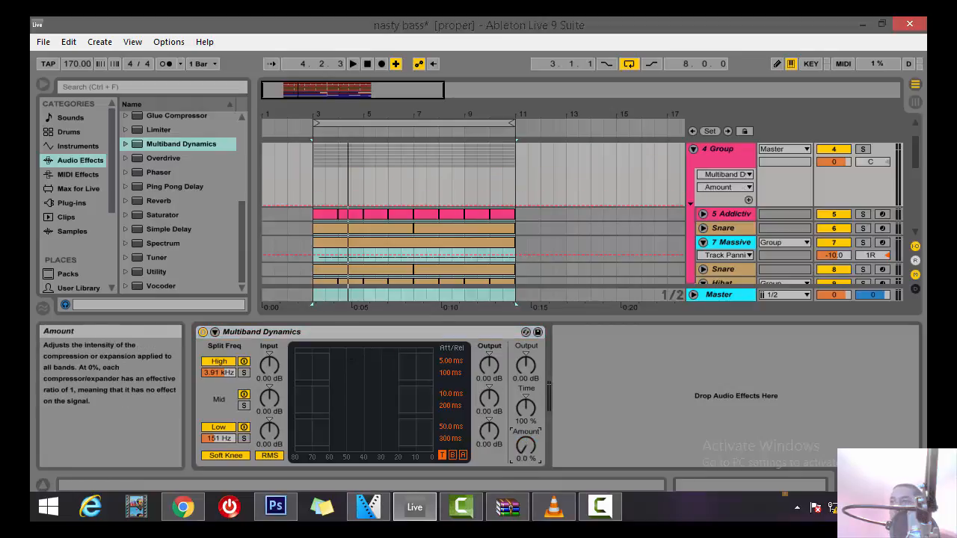
click(286, 335)
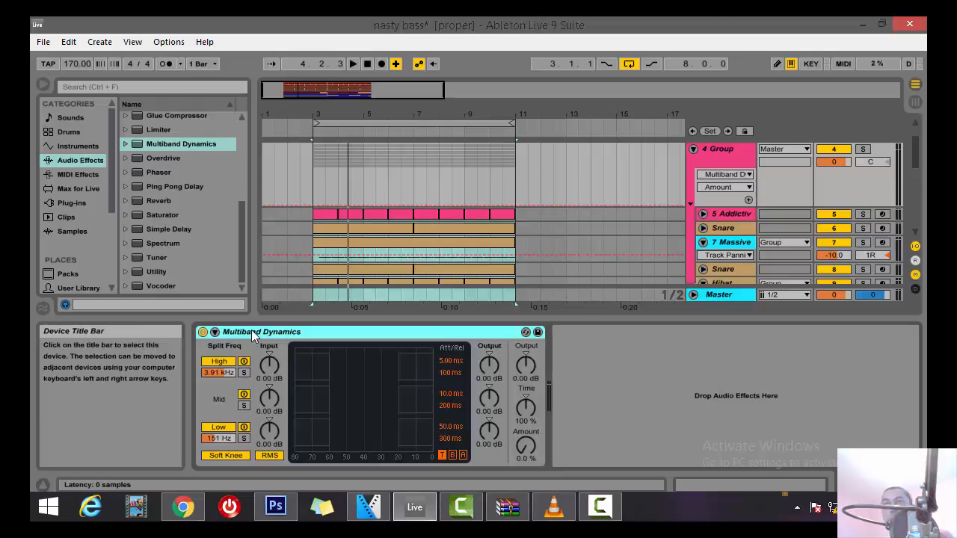
right_click(251, 330)
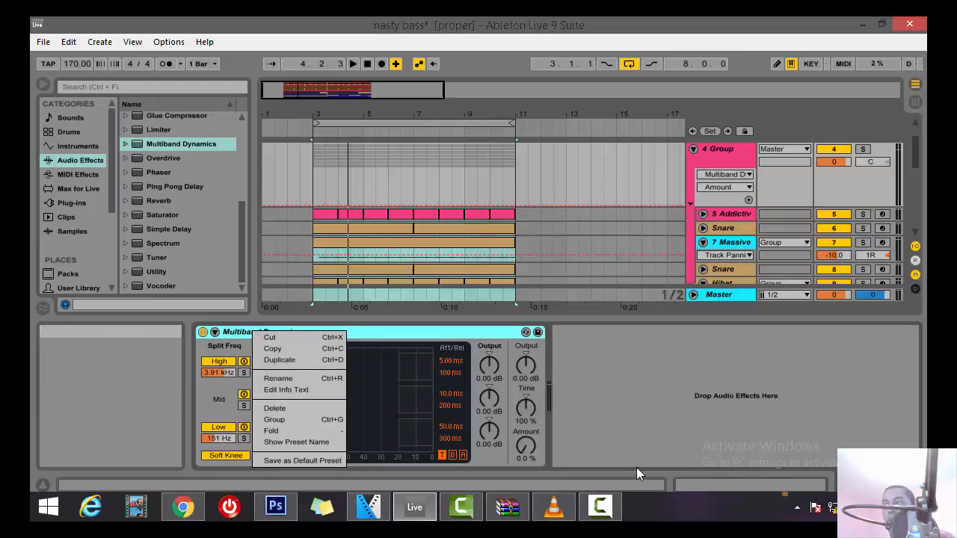
click(528, 435)
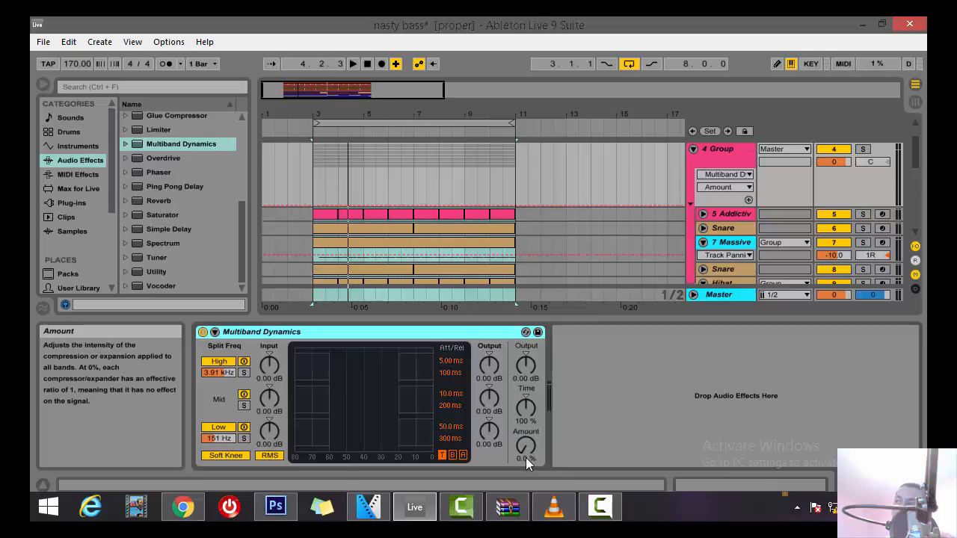
click(526, 446)
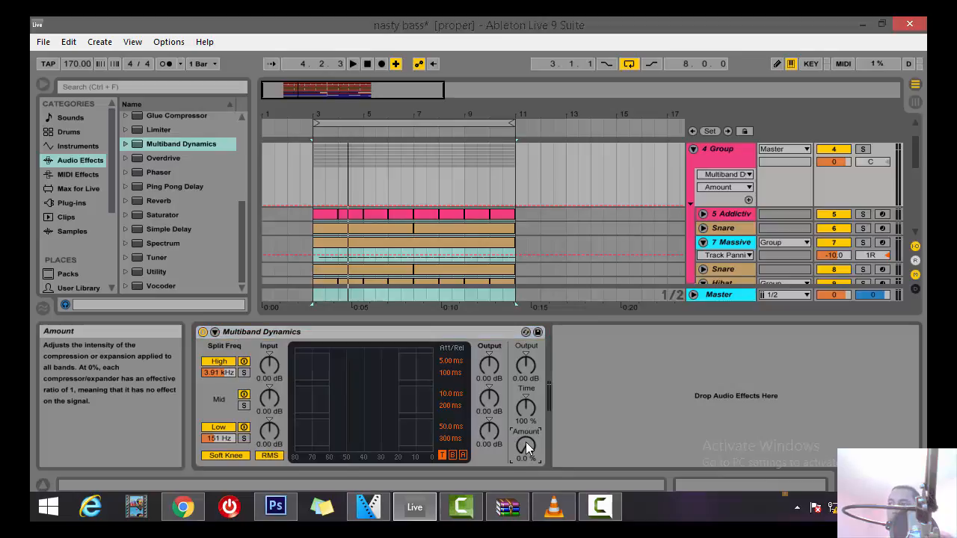
click(276, 333)
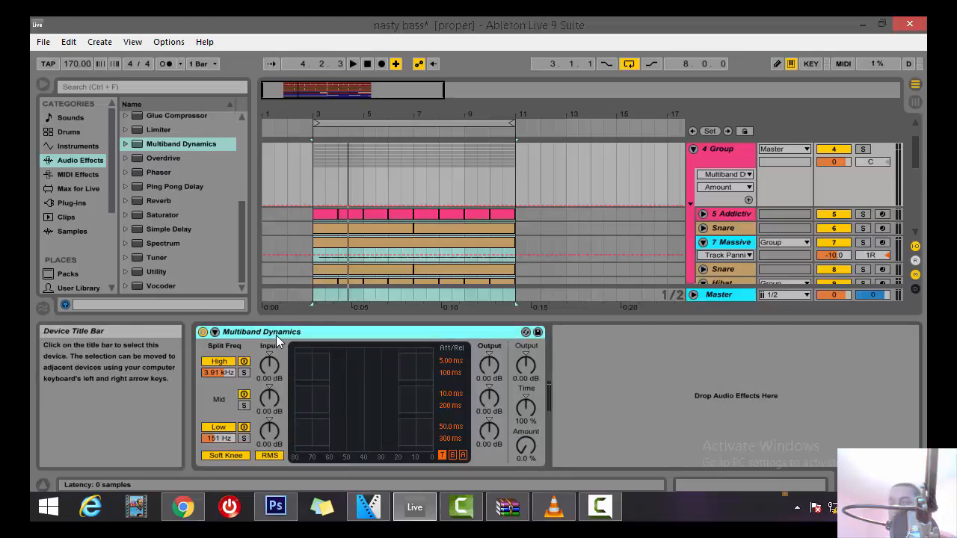
right_click(275, 334)
click(325, 414)
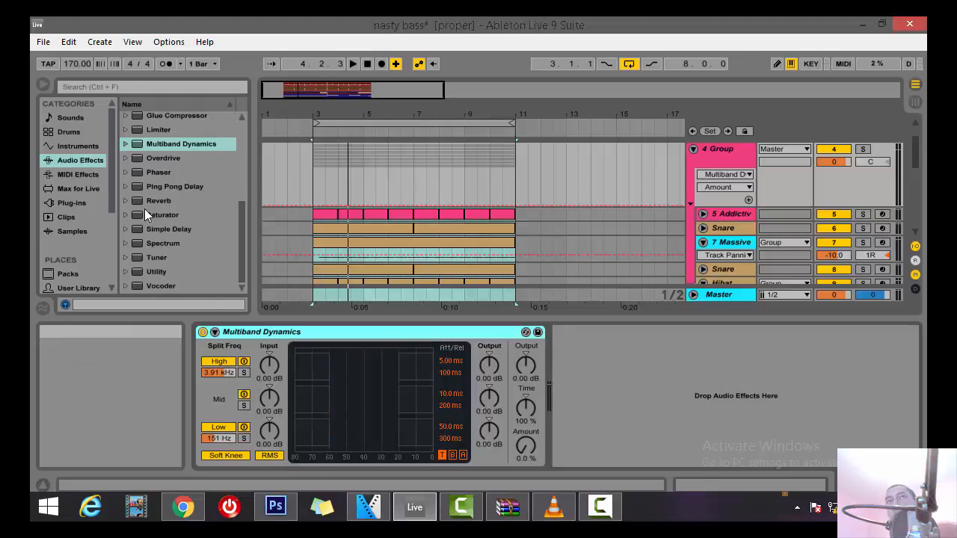
Load the 4 BAND MULTIBAND rack from the FREQ SPLIT folder in MAXX VSTS onto the group
scroll(110, 197, down, 4)
click(99, 218)
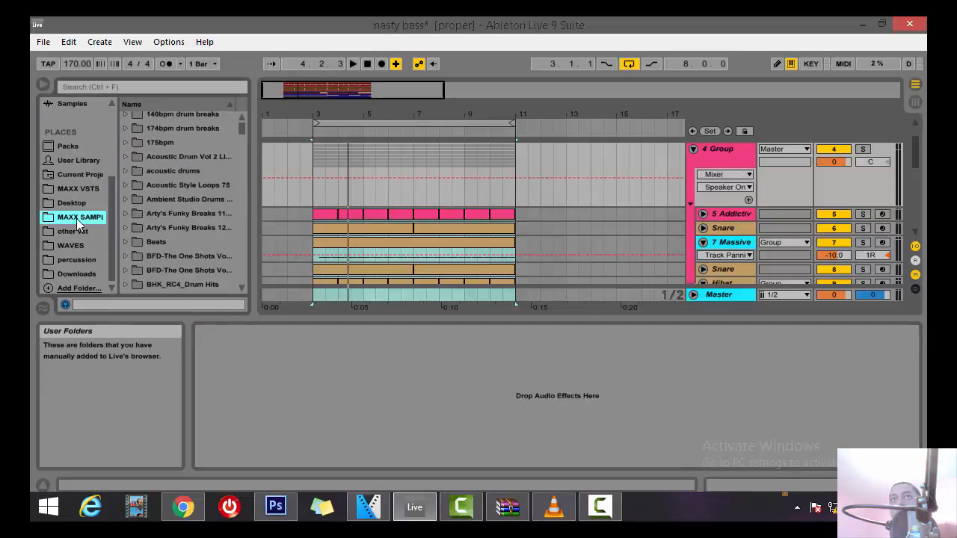
click(75, 189)
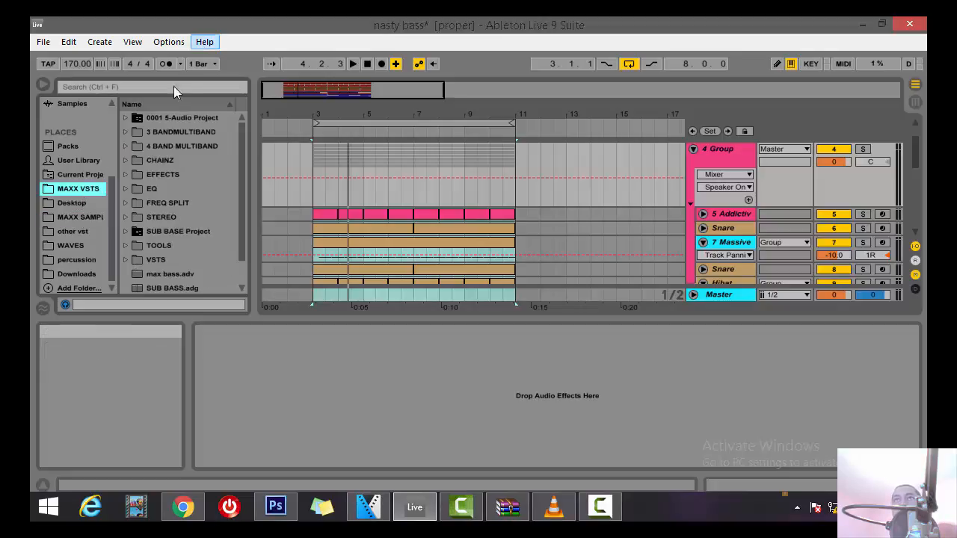
click(131, 204)
scroll(202, 203, down, 3)
scroll(203, 203, up, 1)
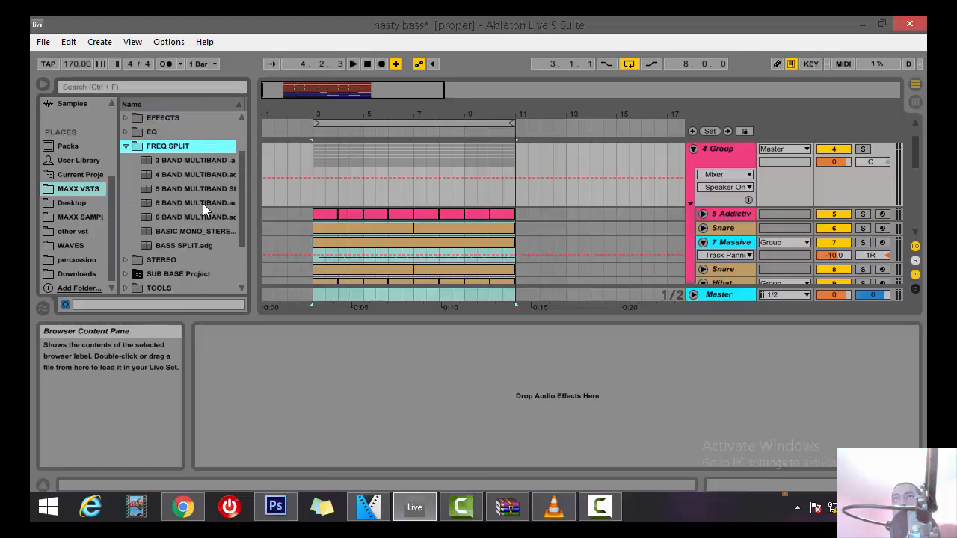
scroll(202, 203, up, 2)
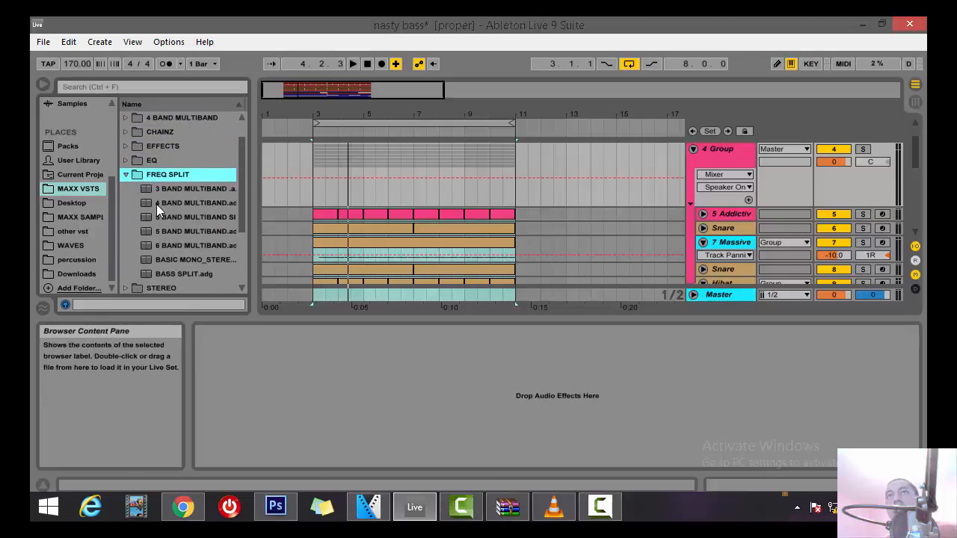
drag(156, 204, 448, 355)
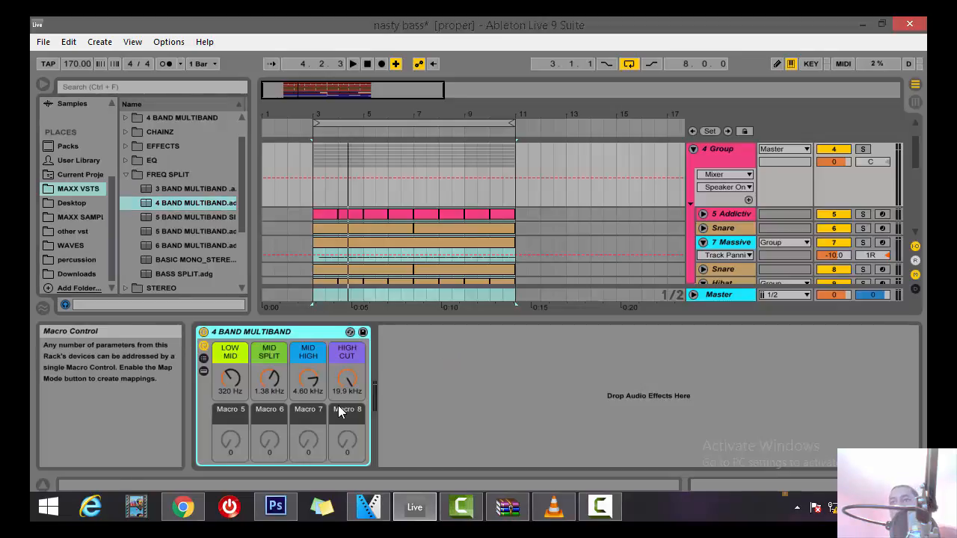
Set the rack's Mid Split to 1.06 kHz, Mid High to 3.93 kHz and Low Mid to 273 Hz, and lower High Cut
drag(271, 380, 308, 387)
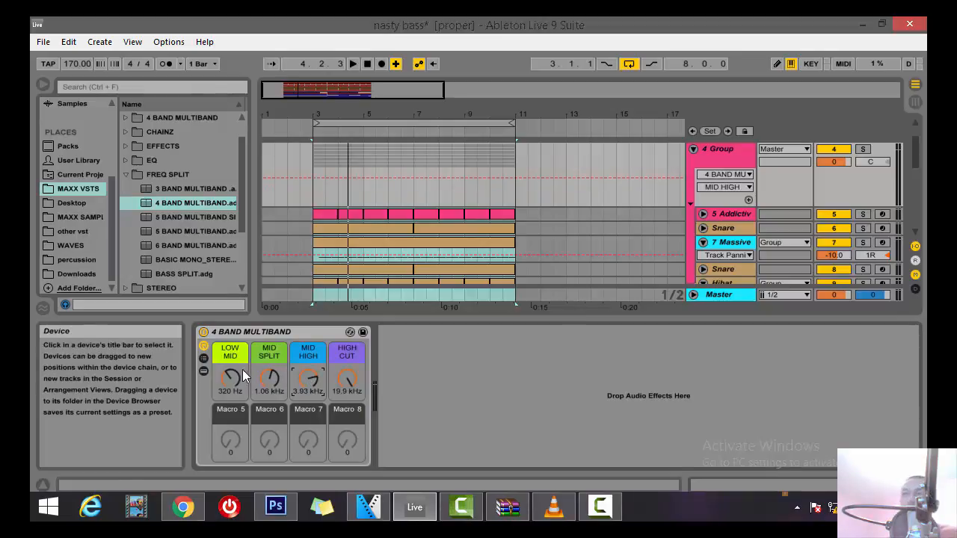
drag(231, 379, 231, 387)
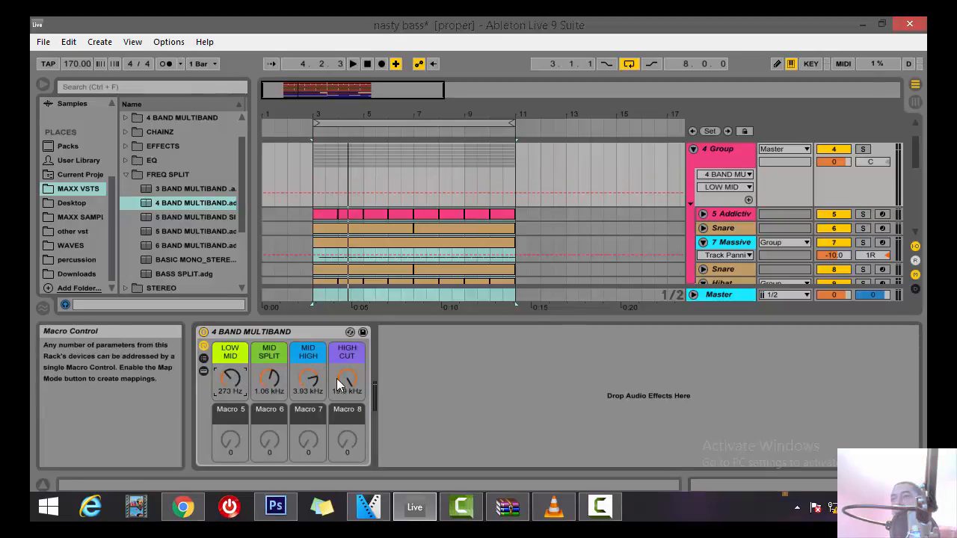
drag(345, 379, 345, 389)
Delete the 4 BAND MULTIBAND rack from the group
right_click(247, 331)
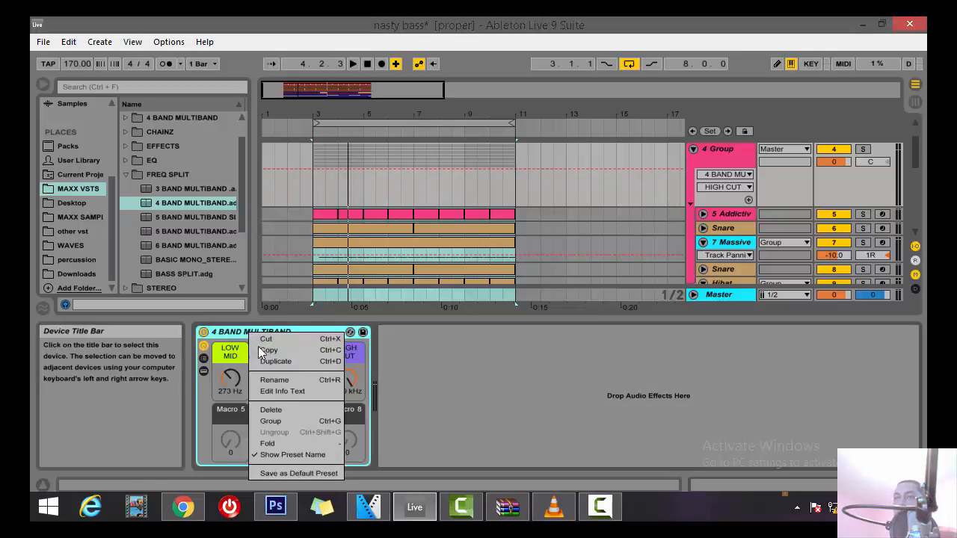
click(268, 410)
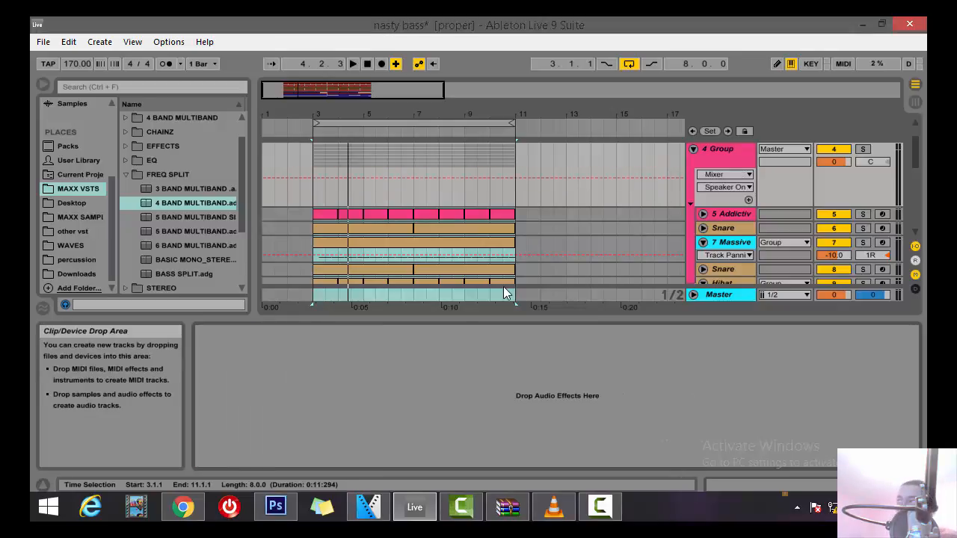